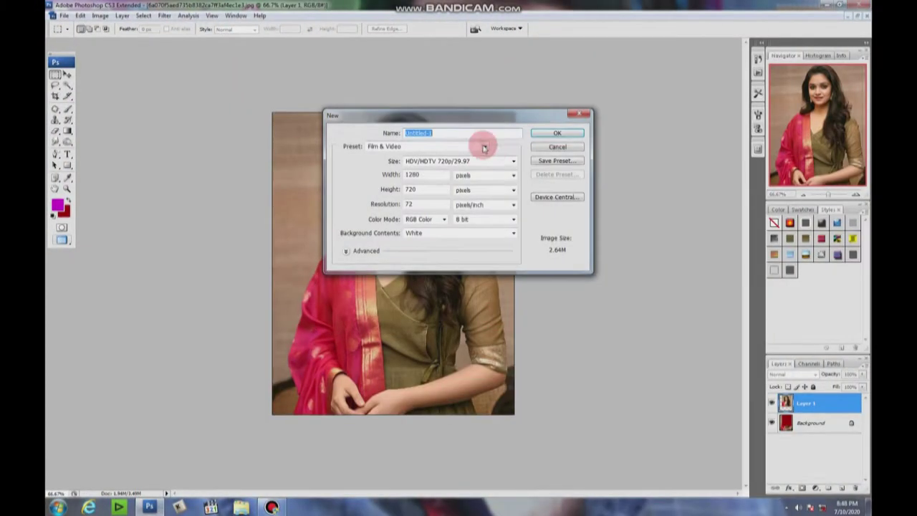
- Create the 1280×720 canvas, fill it magenta and darken it with soft black paint
click(557, 134)
click(589, 164)
click(57, 206)
click(317, 164)
click(153, 179)
click(49, 242)
- Smudge a red glow across the canvas with a huge brush, then drag the portrait in
click(57, 206)
click(215, 172)
click(334, 162)
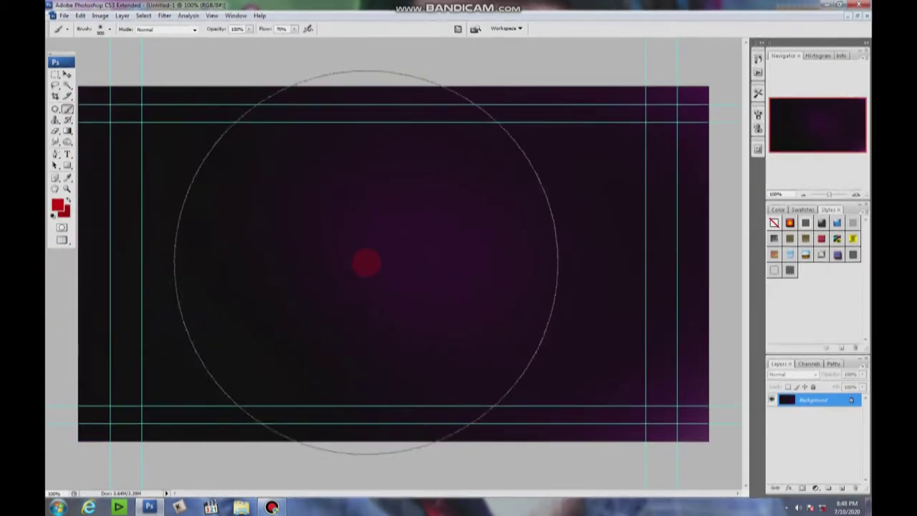
click(56, 144)
key(bracketright)
key(bracketright)
key(bracketright)
mouse_move(246, 273)
mouse_down()
mouse_move(494, 287)
mouse_move(389, 287)
mouse_up()
key(bracketleft)
key(bracketleft)
key(bracketleft)
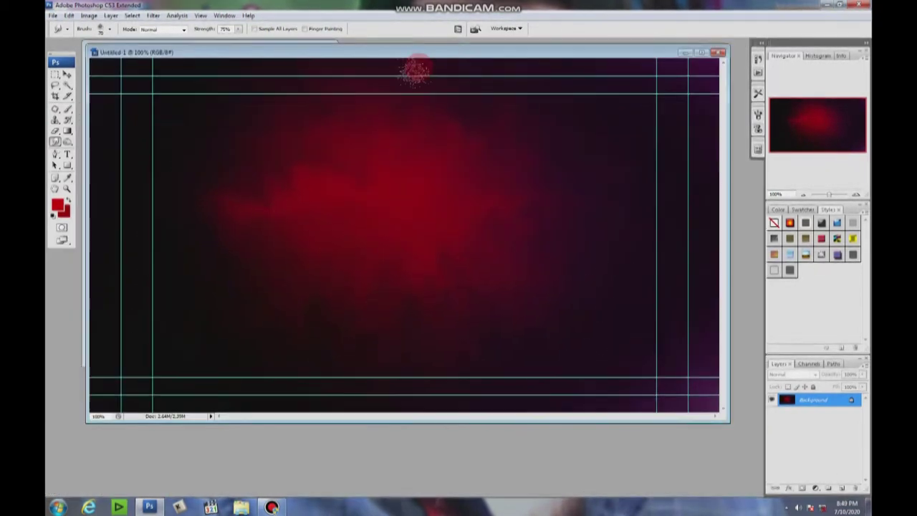
drag(200, 215, 334, 282)
- Start a Pen outline of the woman at the neck and along the hair edge
key(ctrl+minus)
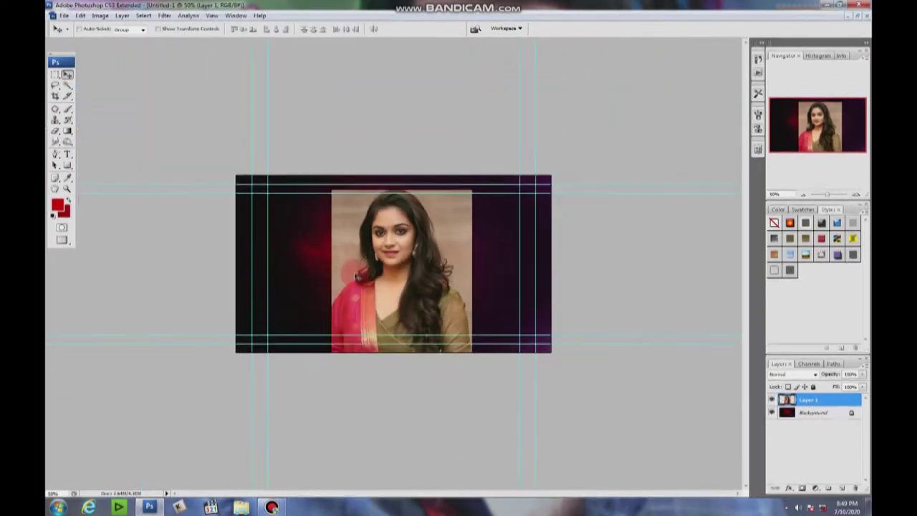
key(ctrl+plus)
key(ctrl+plus)
click(100, 157)
key(ctrl+plus)
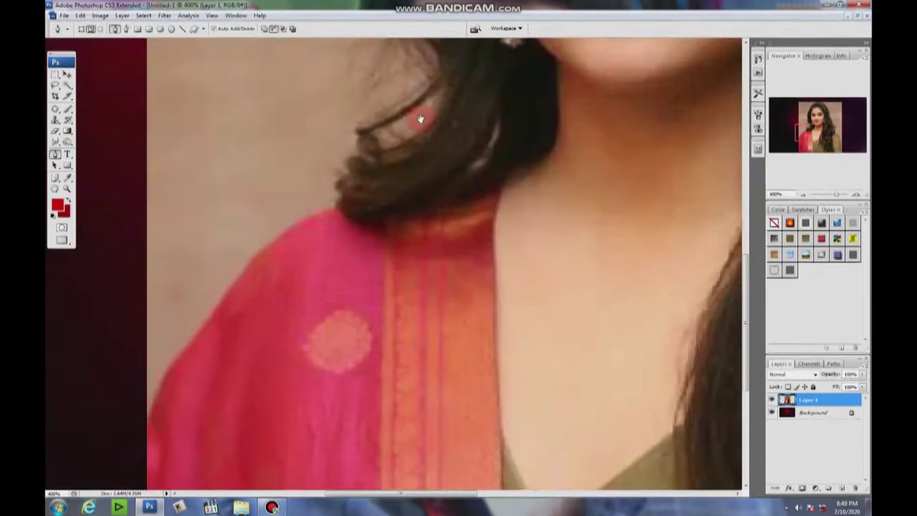
scroll(353, 134, up, 3)
drag(450, 149, 489, 107)
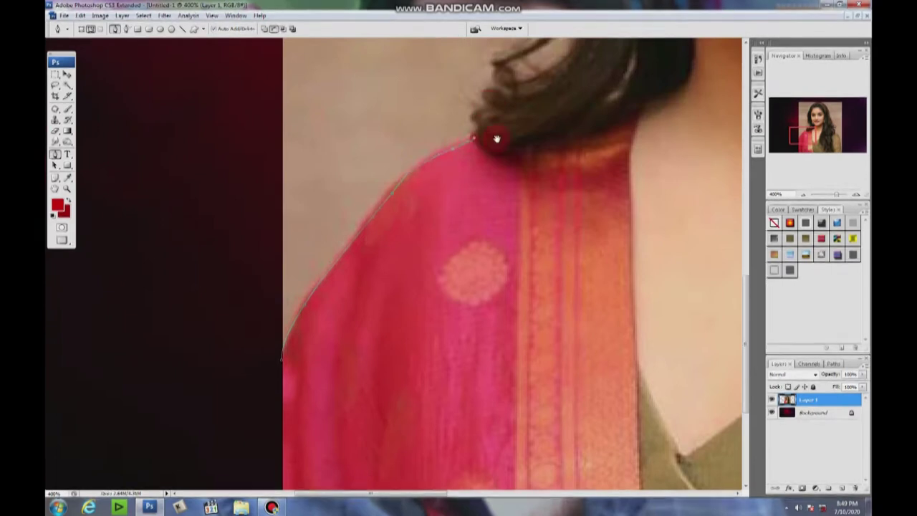
drag(497, 138, 254, 318)
scroll(303, 270, up, 3)
scroll(258, 315, up, 3)
click(215, 368)
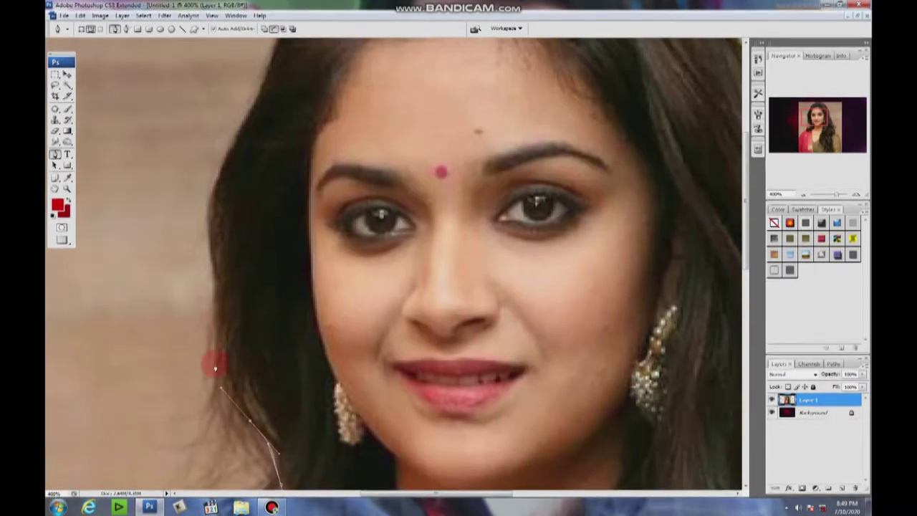
scroll(214, 182, up, 6)
scroll(76, 362, right, 6)
scroll(76, 362, left, 4)
- Continue the outline over the head and down the shoulder, close it and load it as a selection
drag(275, 162, 308, 152)
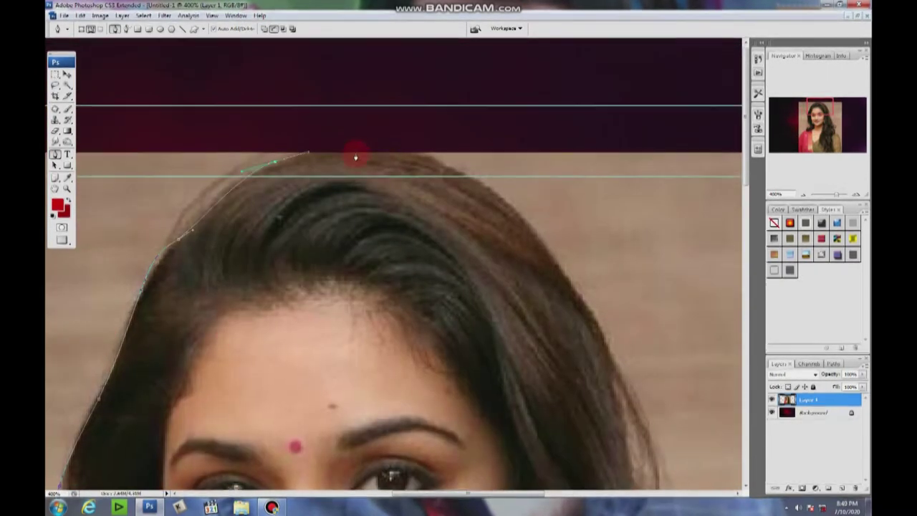
drag(418, 163, 467, 175)
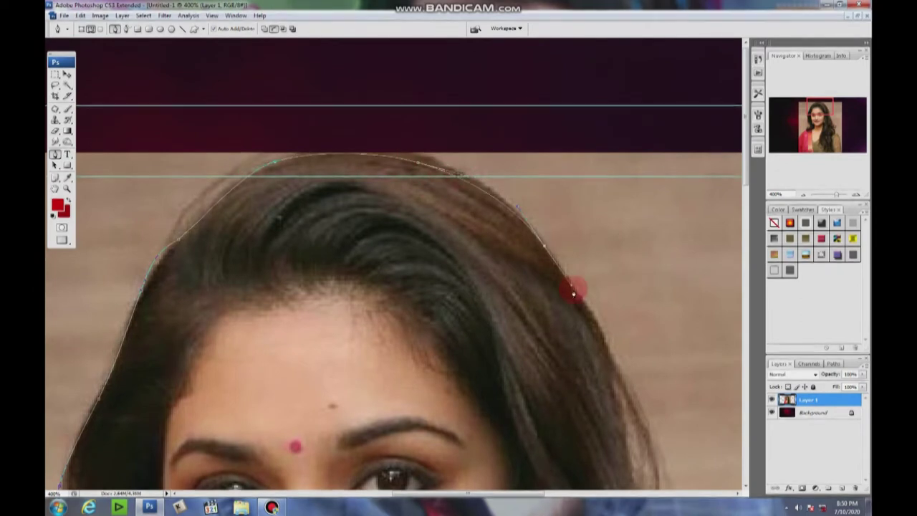
scroll(604, 332, down, 3)
scroll(558, 372, down, 3)
scroll(583, 306, down, 2)
click(542, 212)
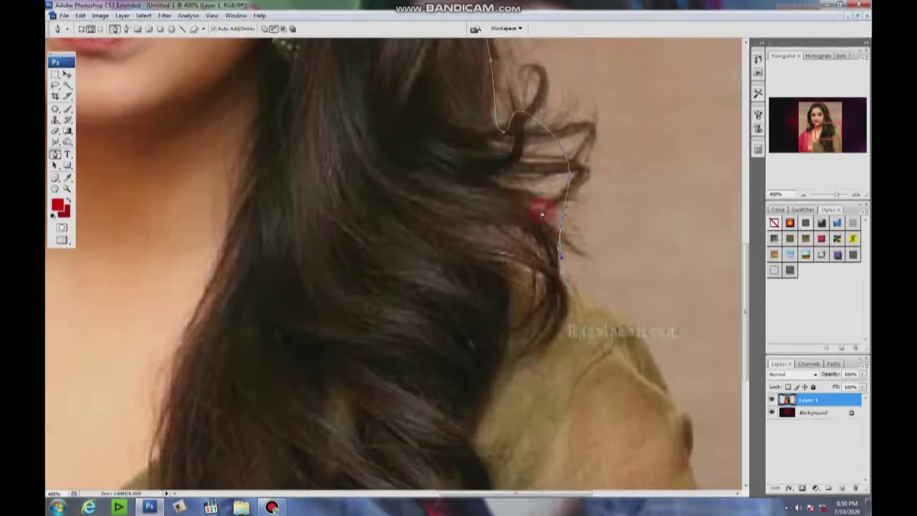
scroll(565, 215, down, 3)
scroll(614, 475, down, 3)
scroll(620, 475, down, 3)
key(ctrl+0)
click(517, 399)
drag(316, 427, 314, 403)
click(316, 327)
key(ctrl+Return)
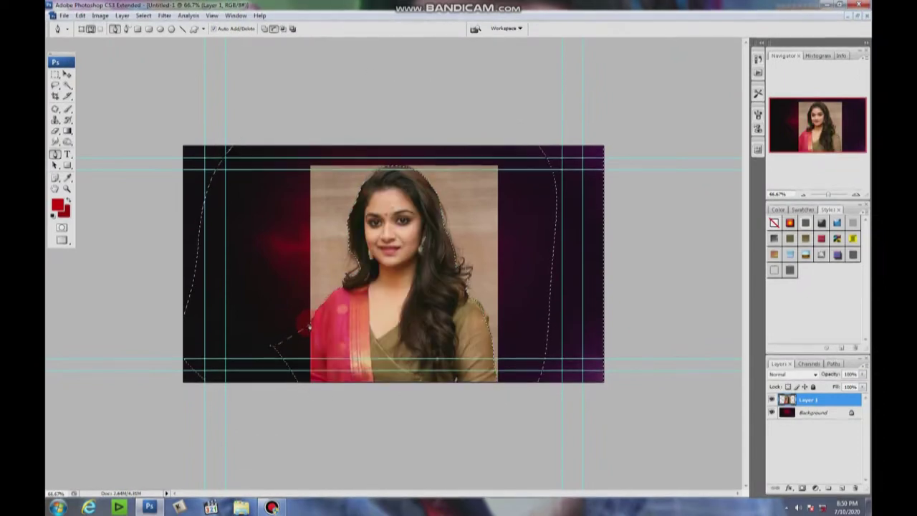
- Delete the beige photo background and enlarge the portrait with Free Transform
key(Delete)
key(ctrl+d)
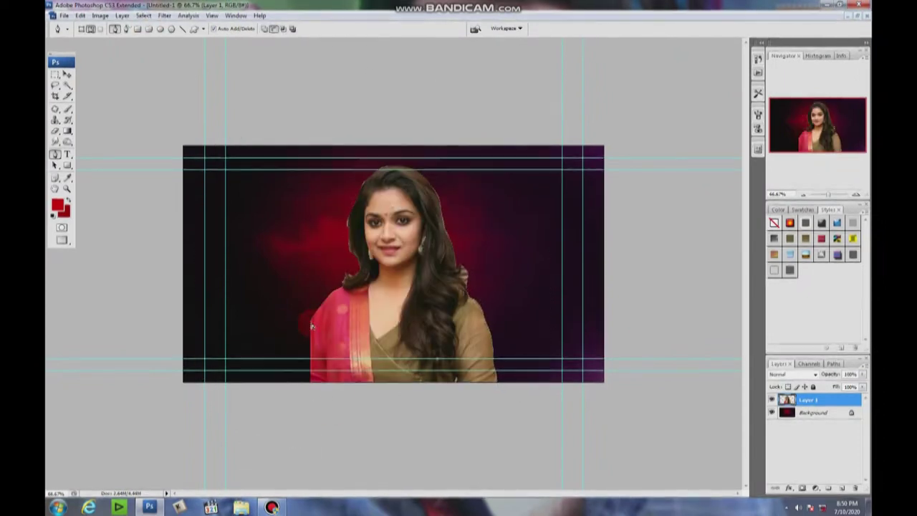
key(v)
right_click(379, 274)
key(ctrl+t)
drag(501, 376, 520, 403)
key(Return)
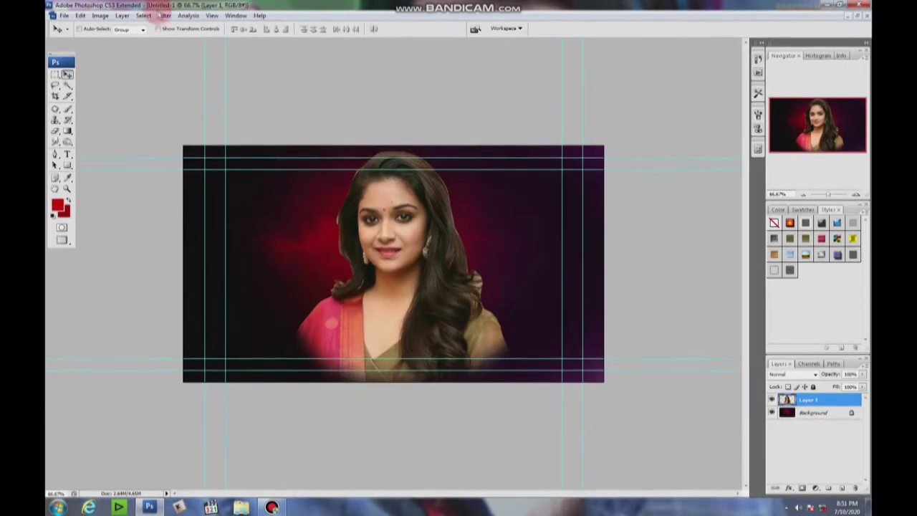
- Apply Smart Sharpen to the portrait with a radius of about 1.0
click(164, 15)
click(164, 15)
click(313, 180)
mouse_move(762, 223)
mouse_down()
mouse_move(735, 223)
mouse_move(755, 223)
mouse_up()
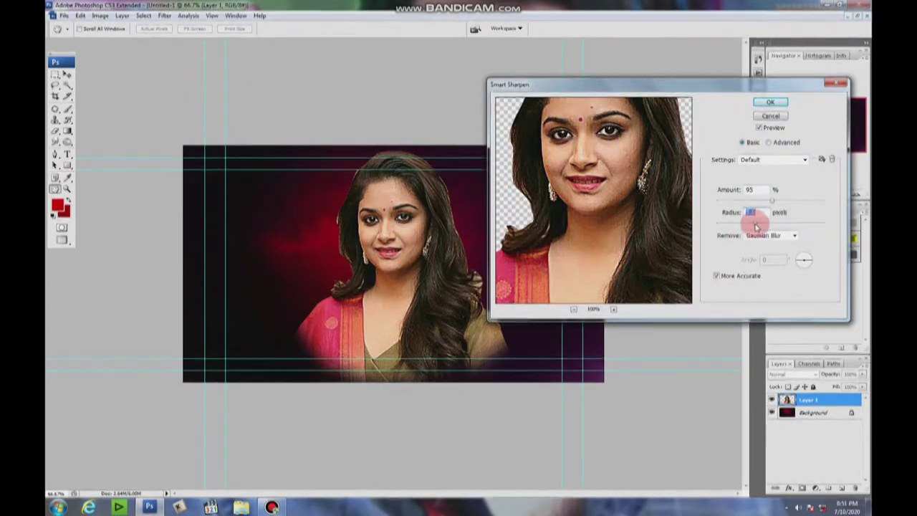
key(Return)
- Add a Hue/Saturation adjustment layer with increased saturation
click(55, 142)
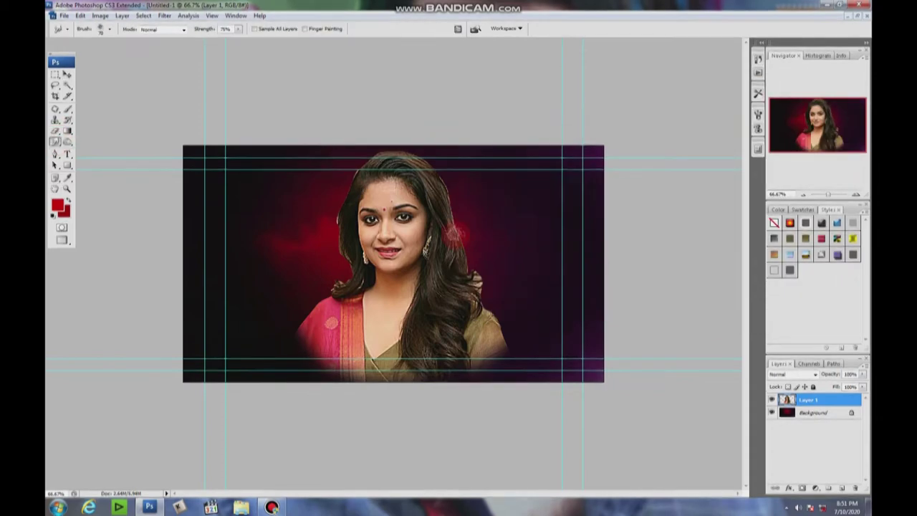
scroll(446, 219, up, 5)
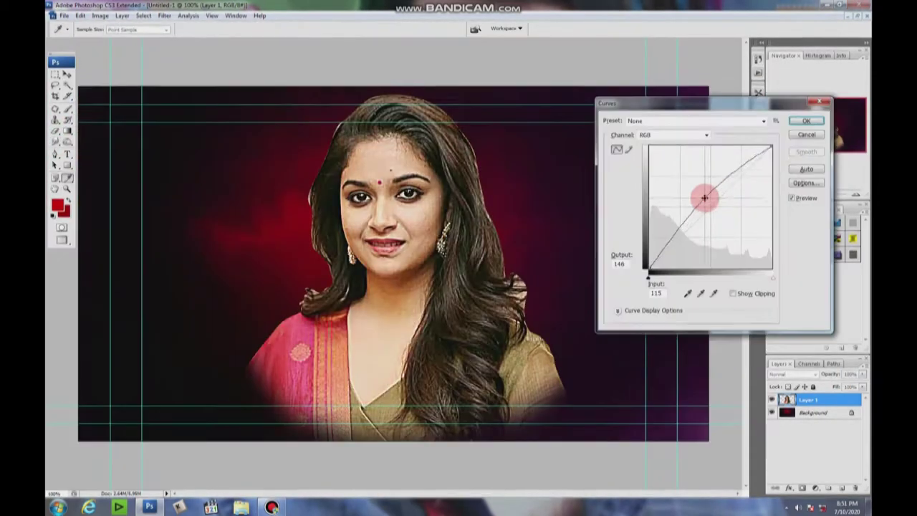
click(815, 487)
click(809, 388)
drag(683, 205, 706, 205)
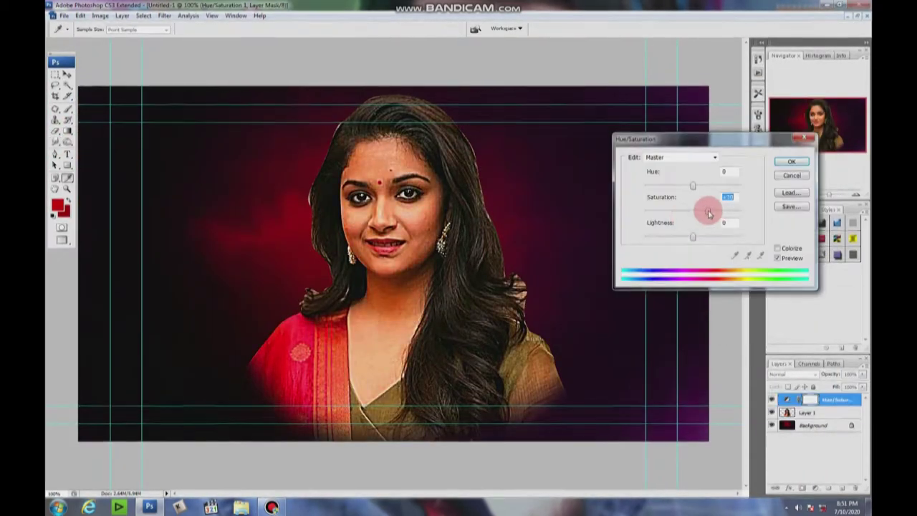
click(784, 164)
- Add a Brightness/Contrast adjustment layer and return to the photo layer
click(814, 487)
click(814, 362)
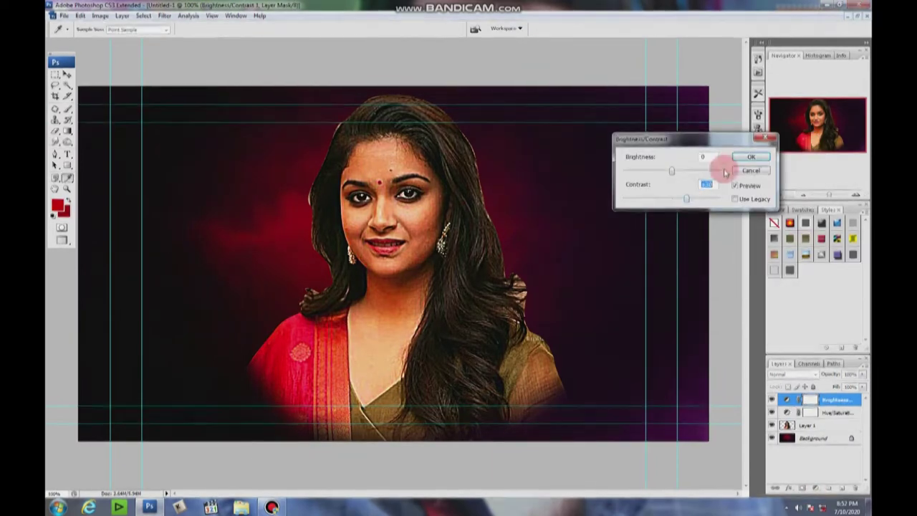
click(752, 156)
click(808, 425)
scroll(380, 183, up, 6)
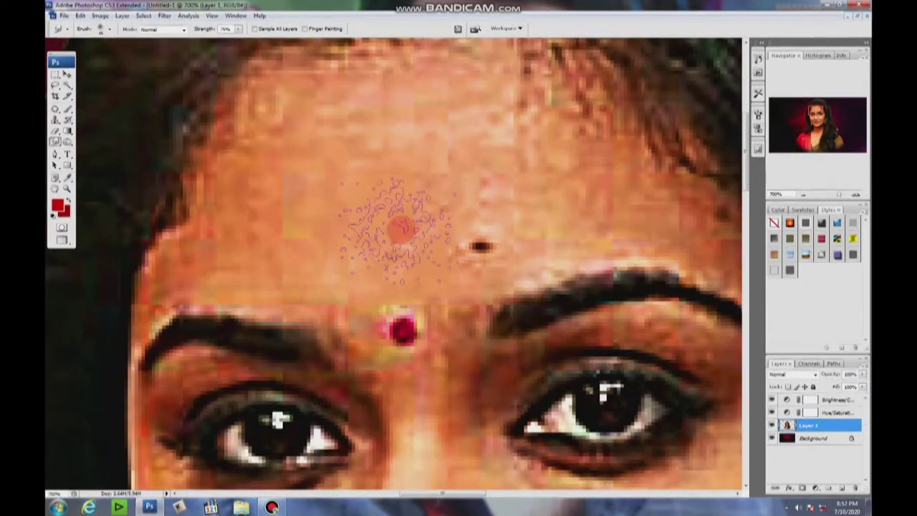
- With a larger soft Smudge brush, smooth the forehead and the skin above the right eyebrow
right_click(358, 187)
double_click(409, 277)
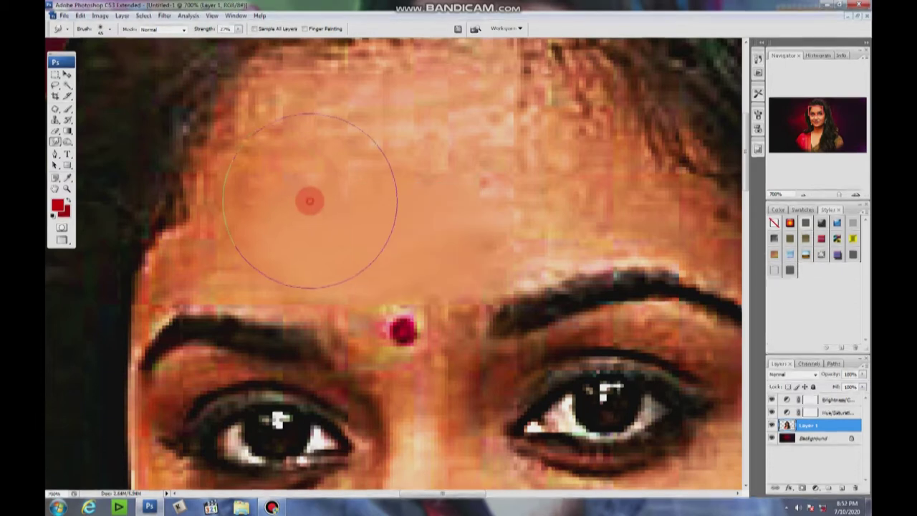
mouse_move(228, 282)
mouse_down()
mouse_move(225, 205)
mouse_move(264, 172)
mouse_up()
scroll(264, 172, up, 3)
mouse_move(351, 133)
mouse_down()
mouse_move(522, 143)
mouse_move(454, 153)
mouse_up()
scroll(389, 297, down, 3)
drag(388, 300, 615, 273)
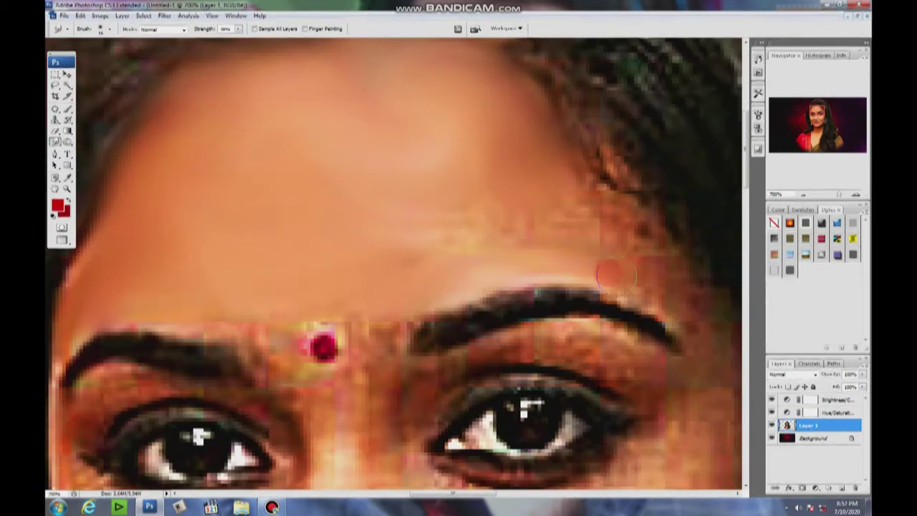
- Smooth the yellowish patch beside the bindi and the skin under the eye toward the cheek
scroll(293, 204, down, 3)
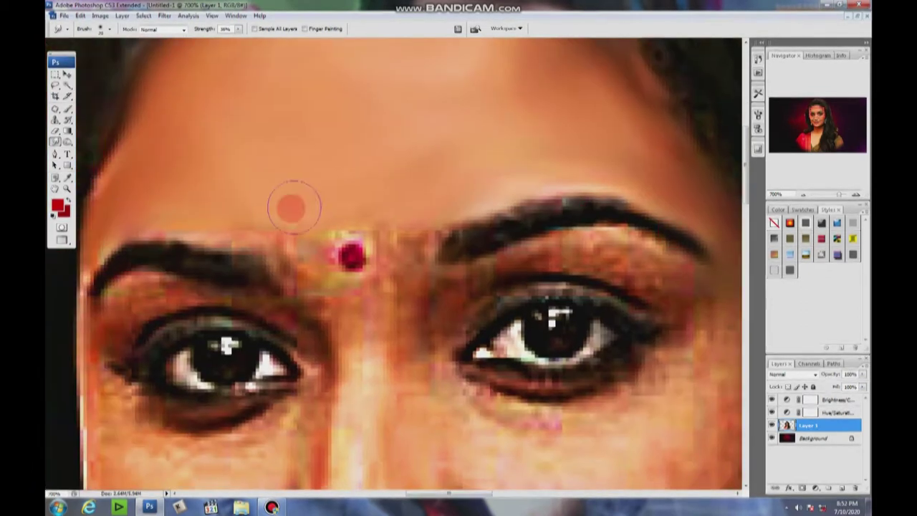
scroll(213, 216, left, 3)
drag(366, 243, 431, 294)
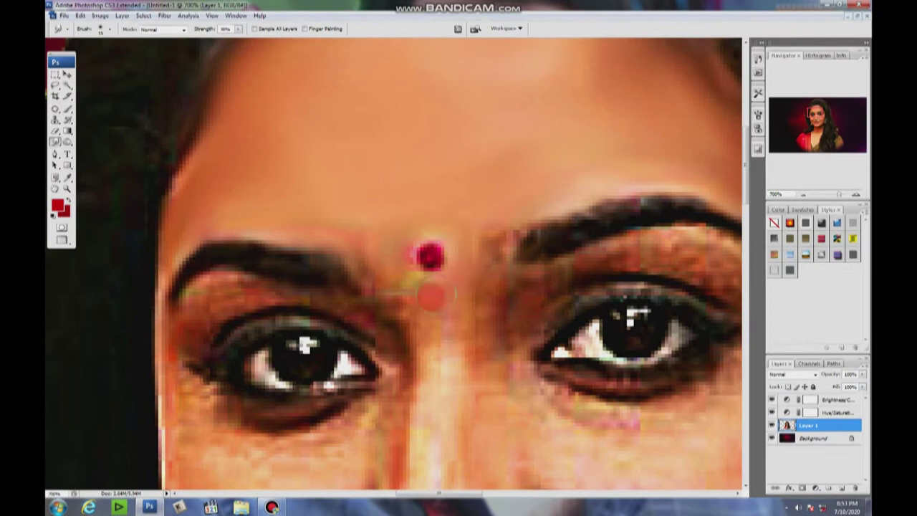
scroll(430, 186, down, 3)
scroll(444, 129, right, 2)
scroll(430, 143, down, 2)
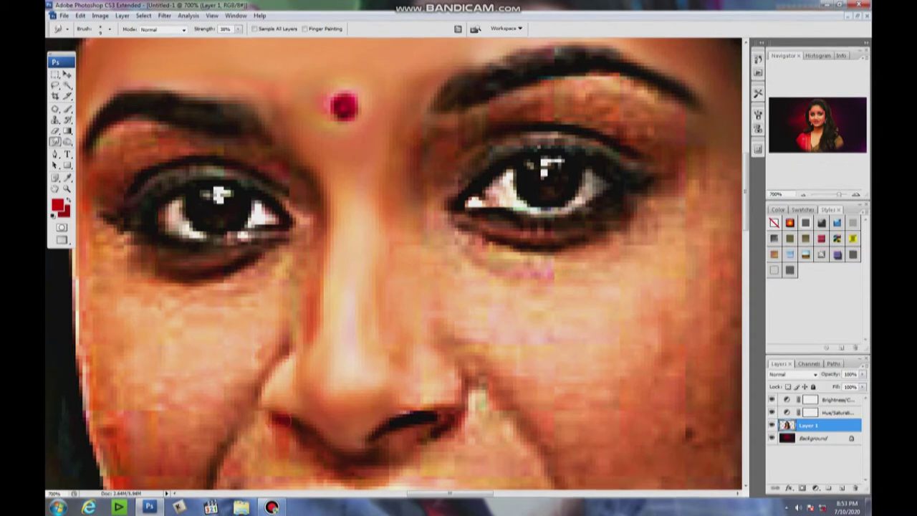
scroll(289, 414, down, 2)
scroll(343, 417, right, 1)
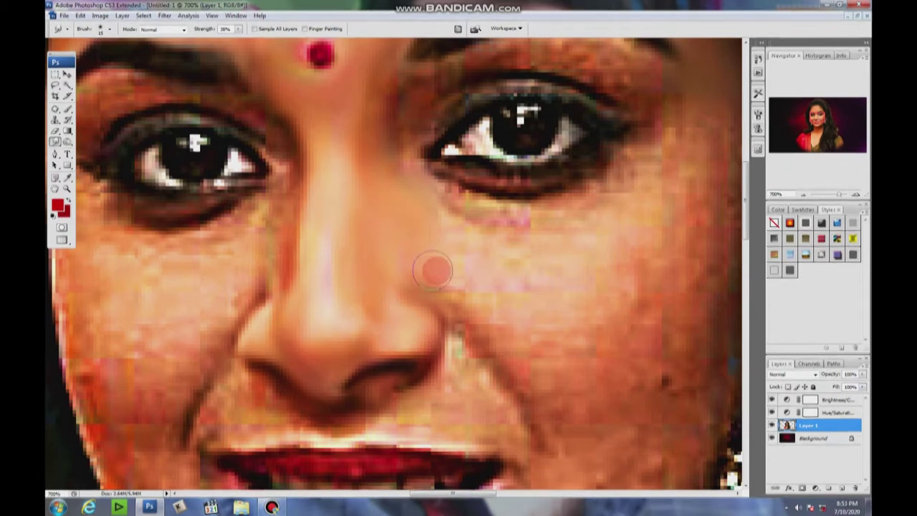
drag(433, 270, 567, 231)
scroll(307, 293, up, 6)
scroll(307, 293, right, 3)
scroll(304, 303, up, 1)
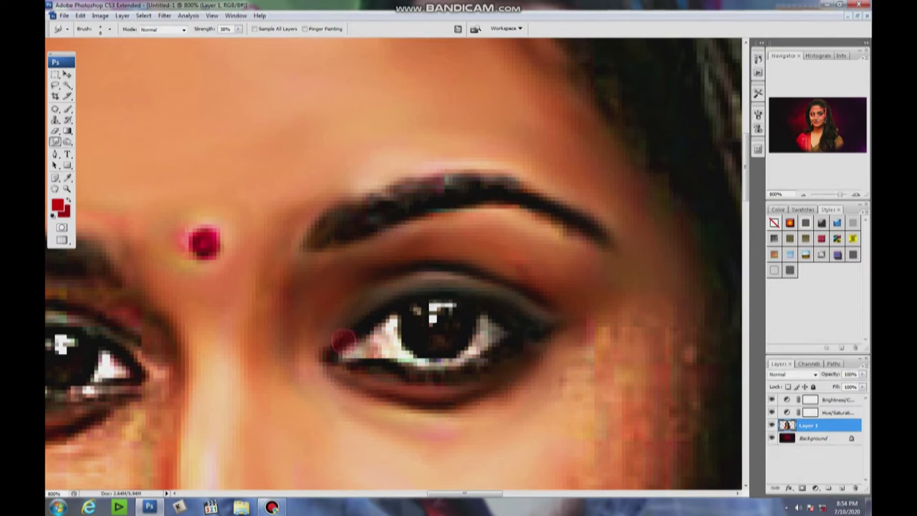
- Darken the red spot in the pupil and smooth the rough cheek skin near the earring
drag(414, 332, 423, 320)
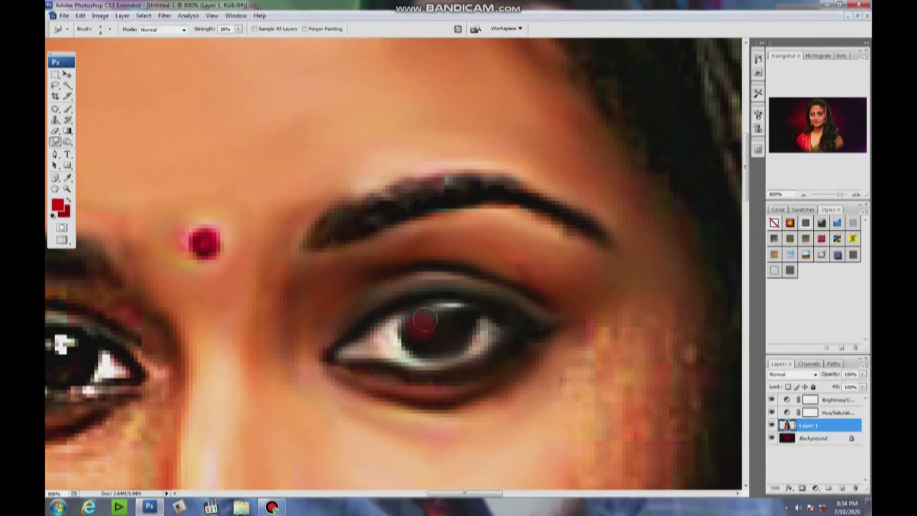
drag(499, 326, 356, 197)
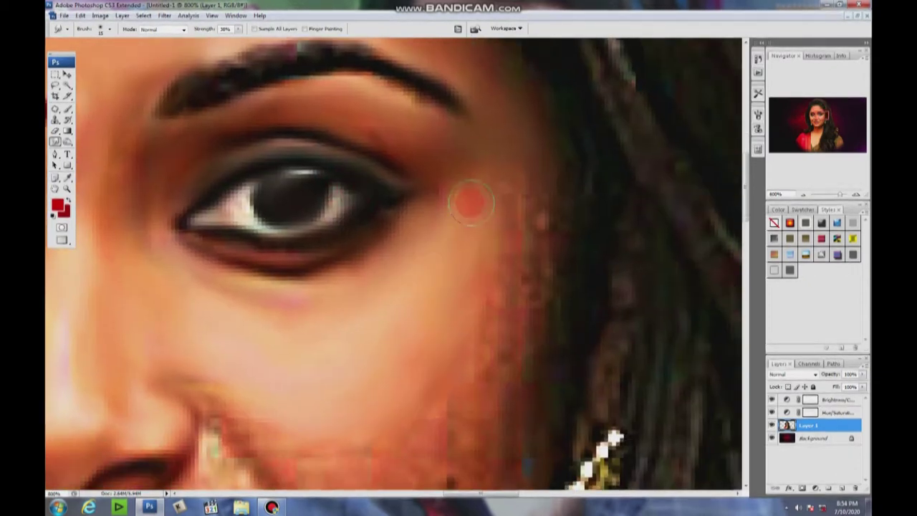
key(ctrl+minus)
drag(465, 296, 419, 328)
key(ctrl+plus)
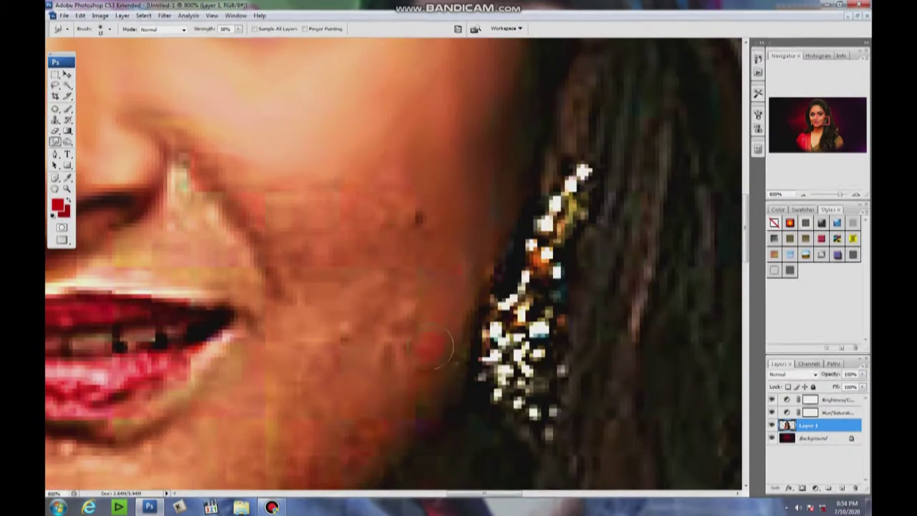
- Smooth the blocky chin pixels under the lip
scroll(454, 286, up, 3)
scroll(430, 293, down, 5)
scroll(287, 303, up, 4)
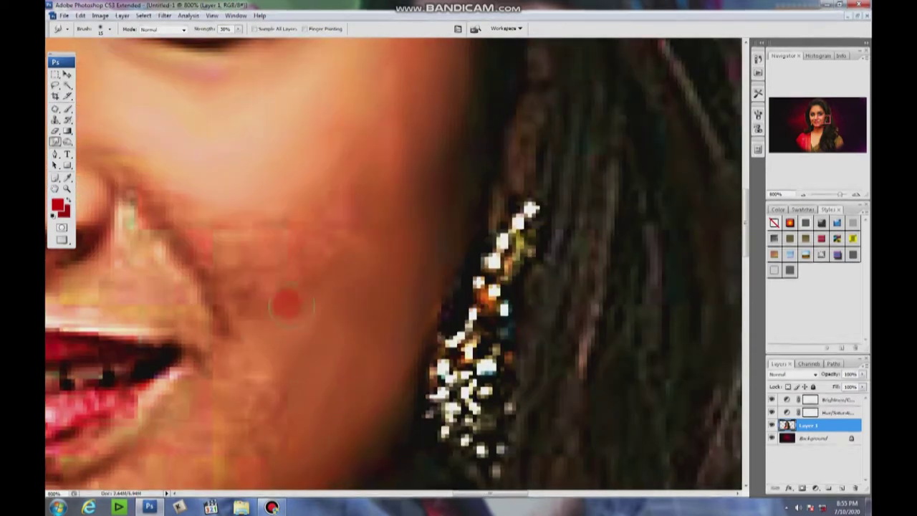
scroll(264, 197, left, 4)
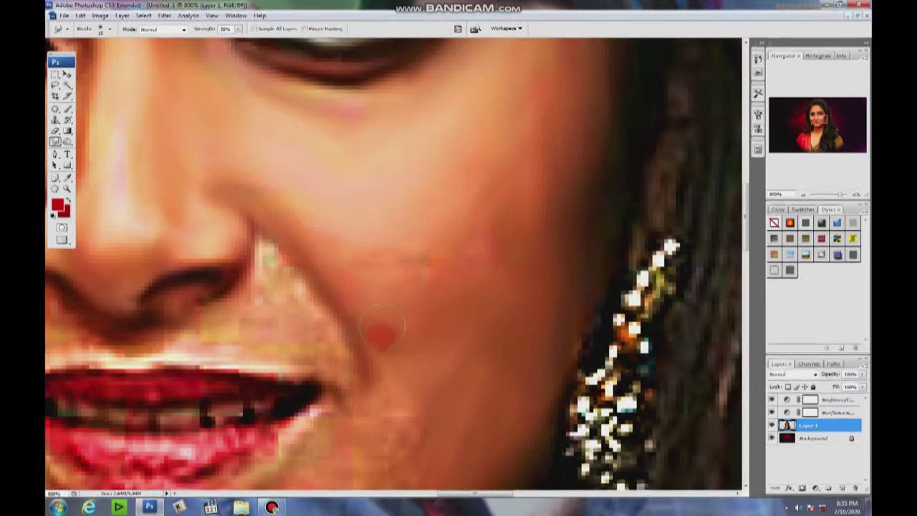
scroll(426, 208, up, 3)
scroll(426, 208, down, 5)
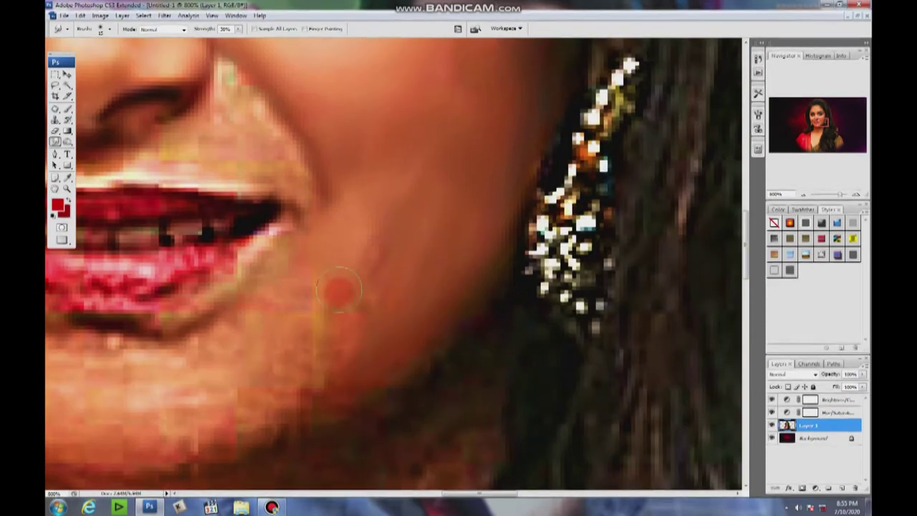
scroll(337, 286, down, 2)
scroll(344, 221, up, 2)
scroll(323, 202, down, 3)
mouse_move(323, 202)
mouse_down()
mouse_move(266, 225)
mouse_move(355, 250)
mouse_up()
drag(427, 195, 525, 206)
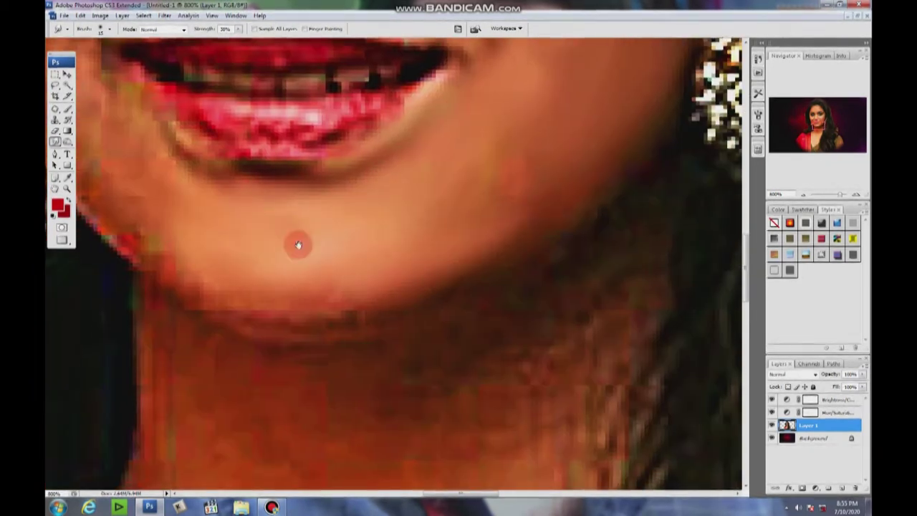
- Zoom in close and smooth away the red and orange cheek blotches
scroll(298, 245, left, 5)
scroll(327, 242, up, 2)
scroll(358, 236, up, 2)
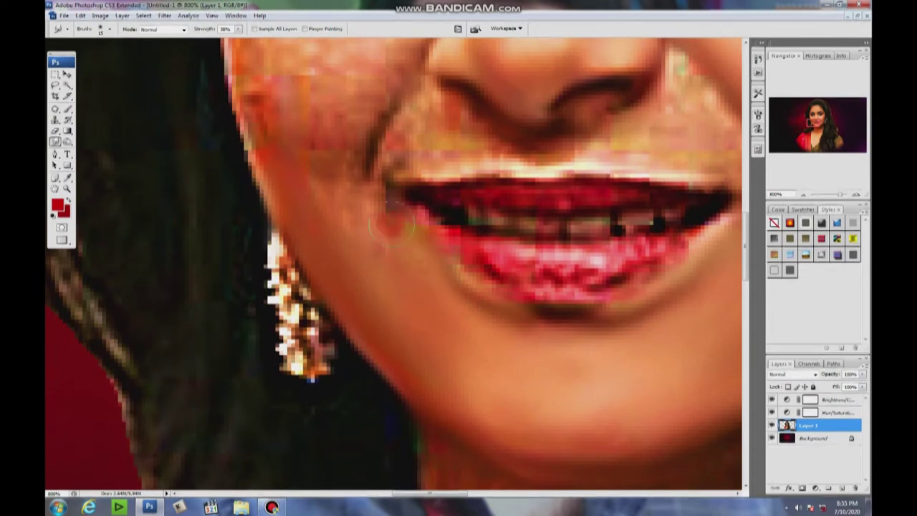
scroll(392, 226, right, 5)
scroll(283, 245, down, 1)
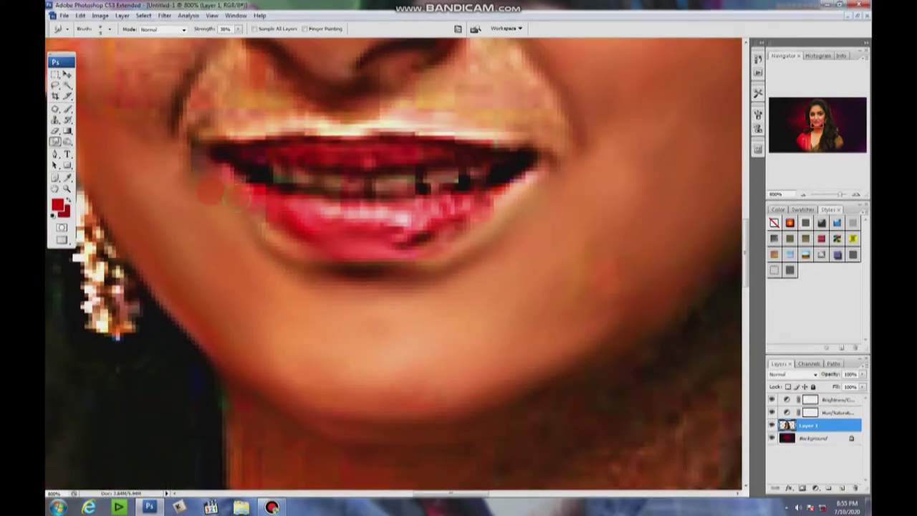
scroll(427, 184, up, 3)
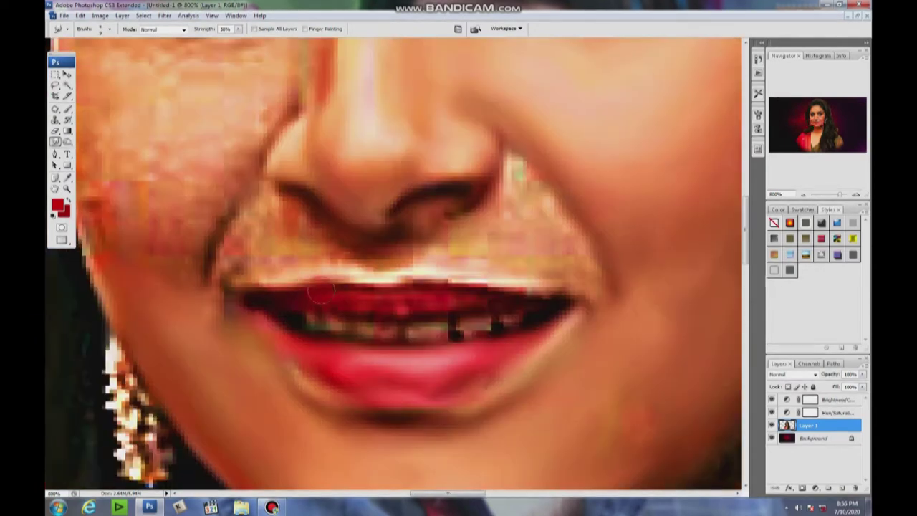
scroll(528, 299, up, 2)
scroll(373, 300, right, 3)
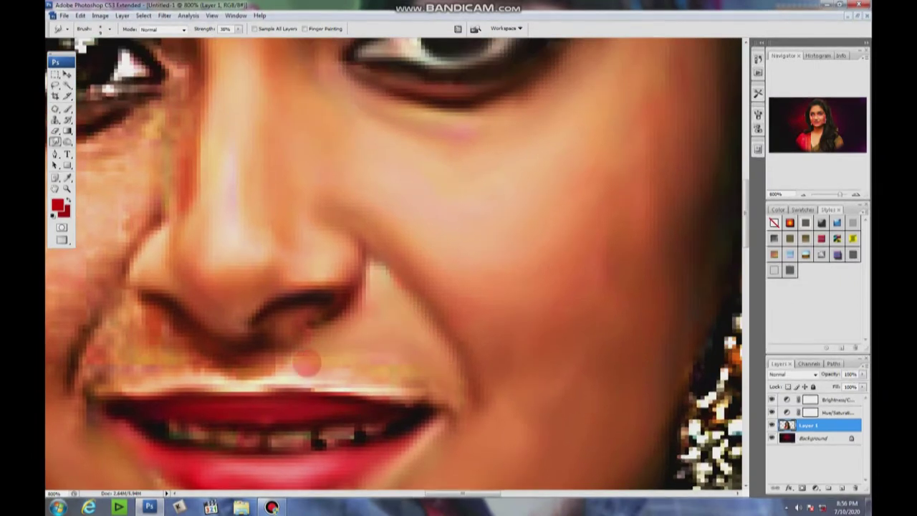
scroll(442, 385, left, 3)
scroll(442, 384, down, 1)
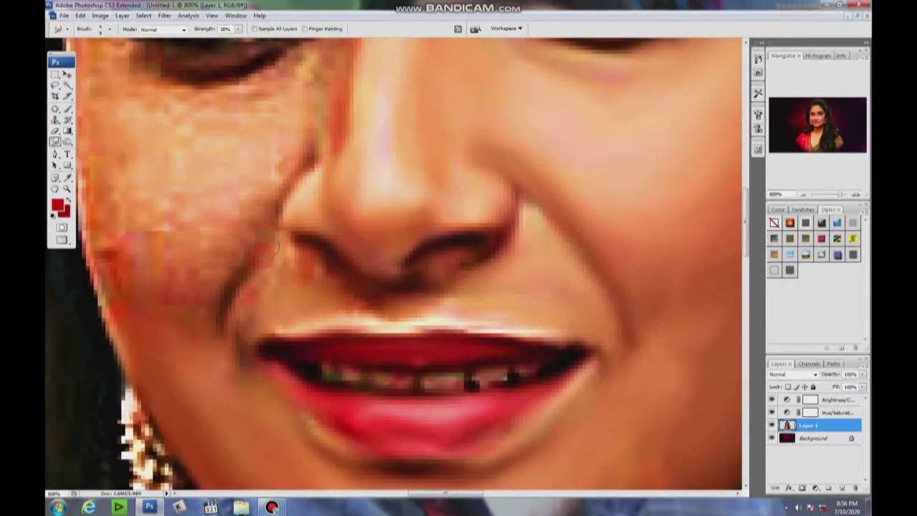
mouse_move(330, 285)
mouse_down()
mouse_move(321, 310)
mouse_move(358, 341)
mouse_up()
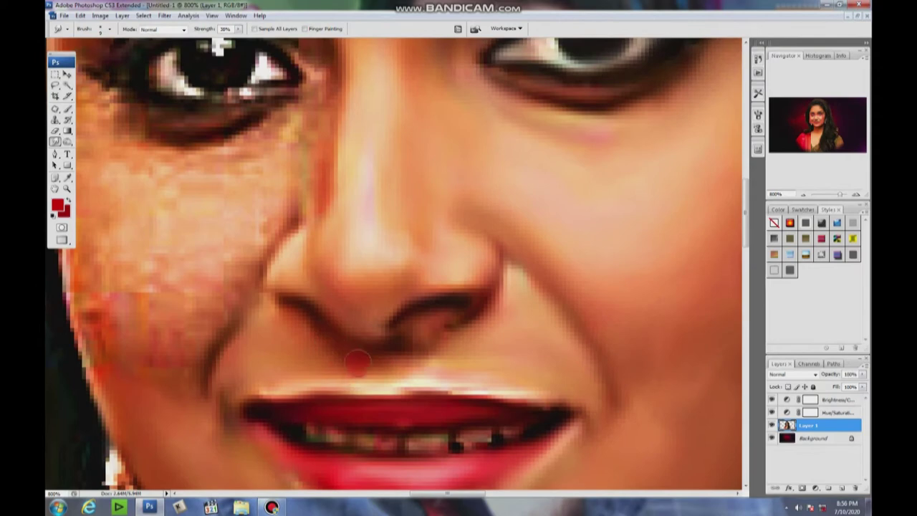
key(ctrl+0)
scroll(365, 272, up, 3)
scroll(300, 215, up, 2)
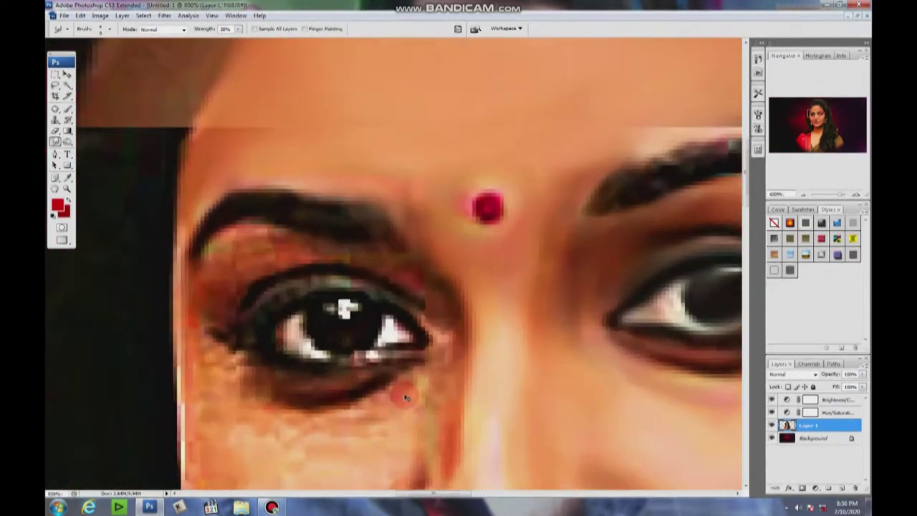
scroll(216, 313, up, 2)
scroll(215, 314, down, 1)
scroll(236, 262, up, 1)
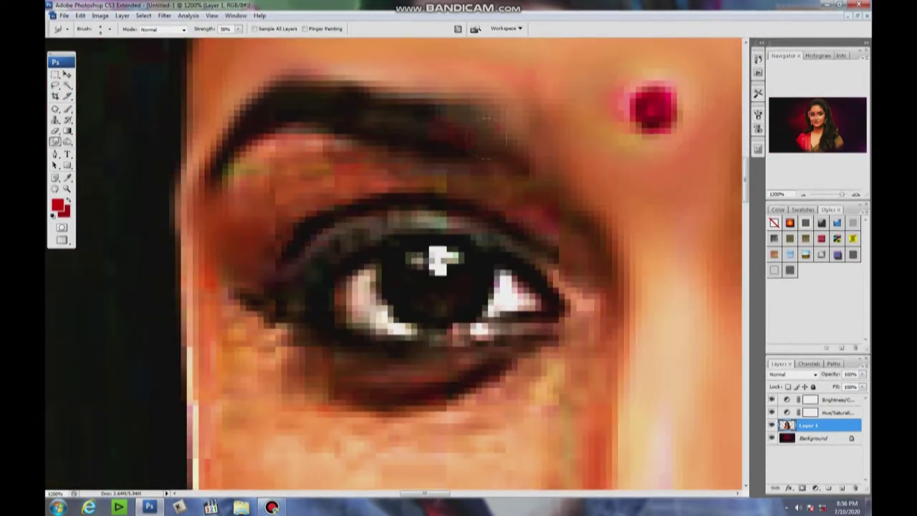
scroll(235, 262, down, 3)
scroll(235, 262, down, 1)
scroll(222, 255, up, 4)
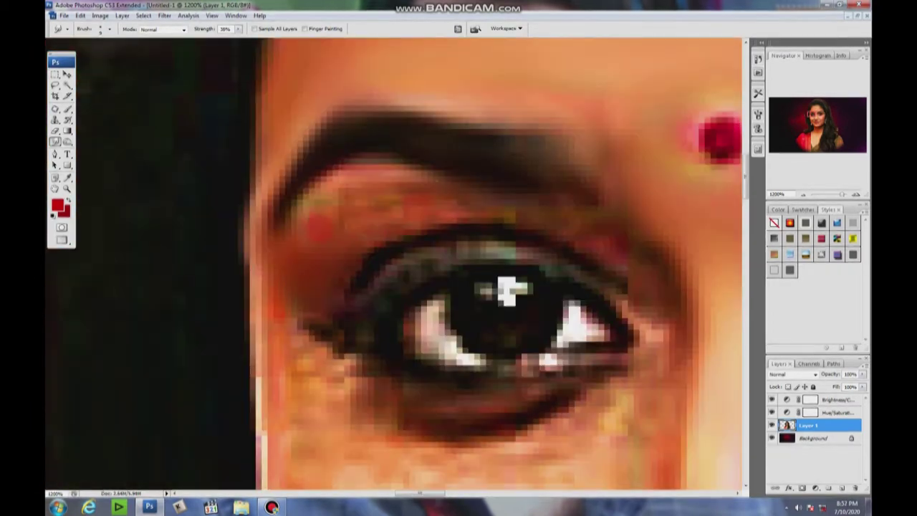
scroll(644, 265, down, 1)
scroll(580, 230, up, 1)
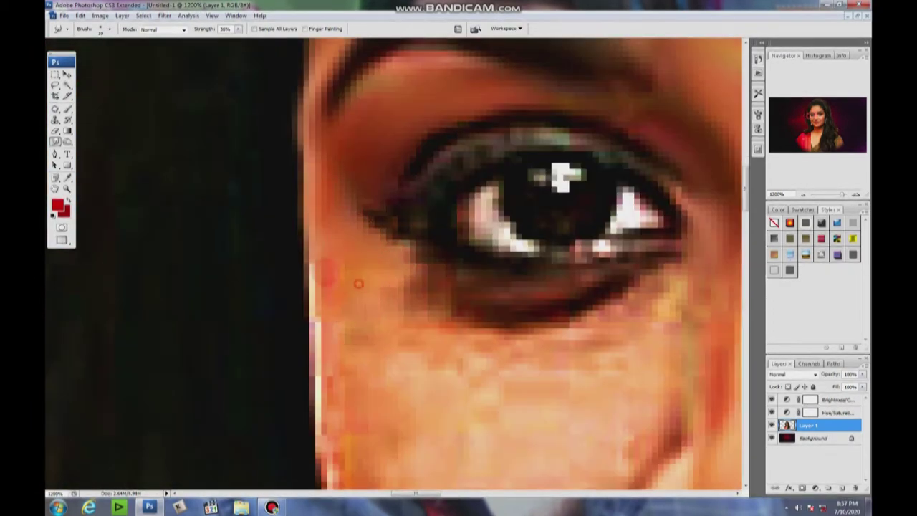
scroll(516, 300, down, 1)
scroll(566, 272, up, 1)
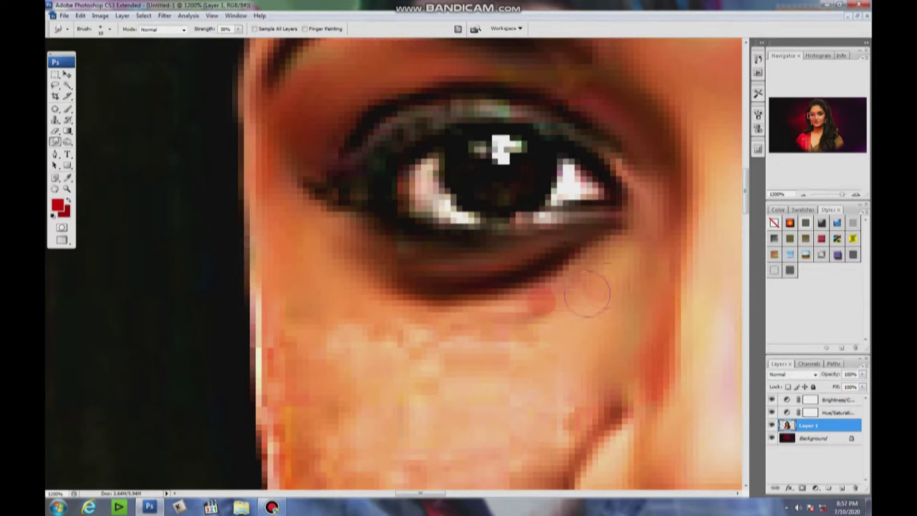
scroll(410, 361, down, 1)
scroll(312, 295, up, 1)
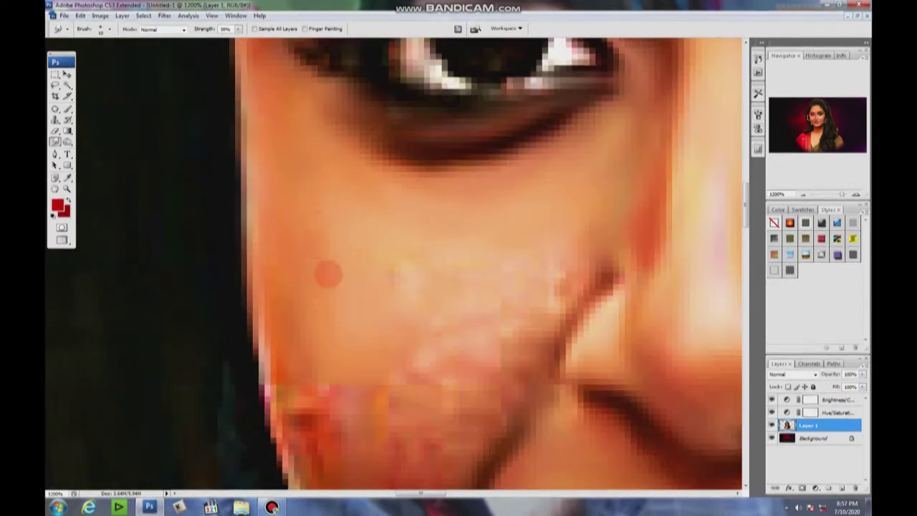
scroll(506, 310, down, 1)
scroll(608, 225, up, 1)
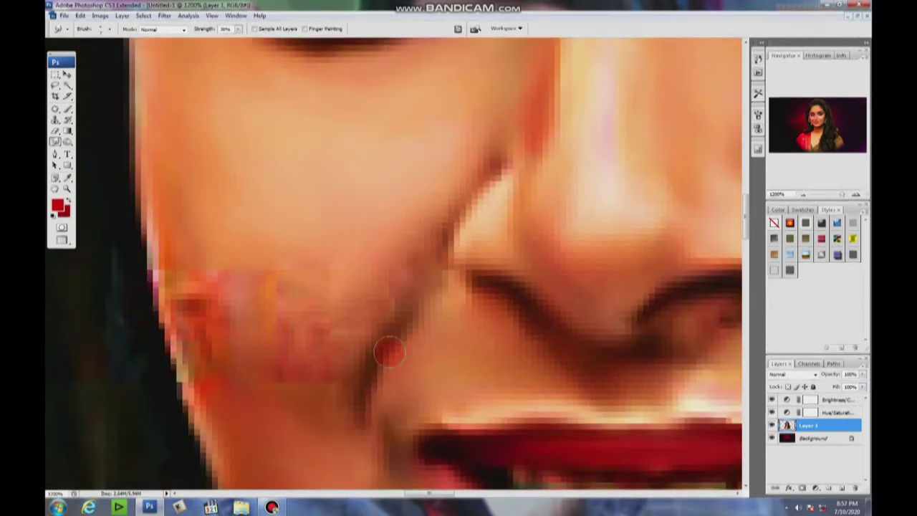
scroll(424, 273, down, 1)
scroll(389, 208, up, 1)
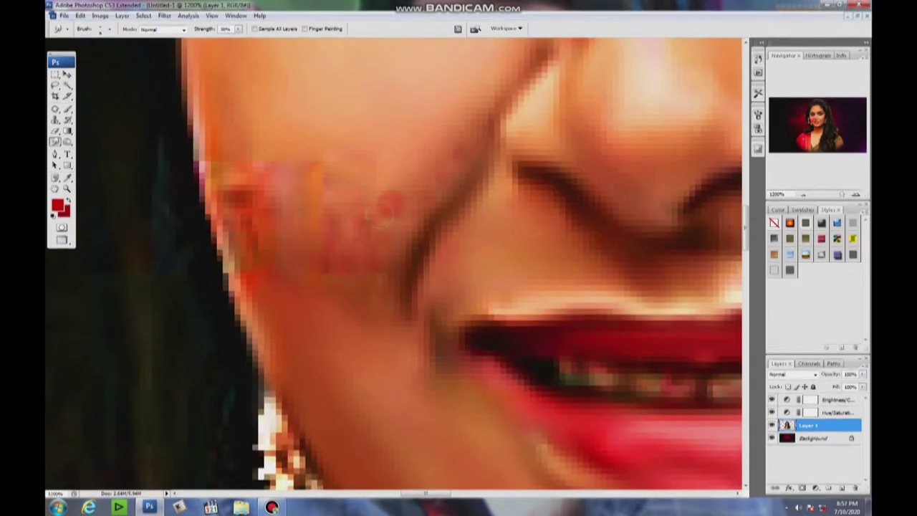
drag(229, 215, 286, 187)
scroll(385, 144, down, 1)
scroll(375, 327, up, 1)
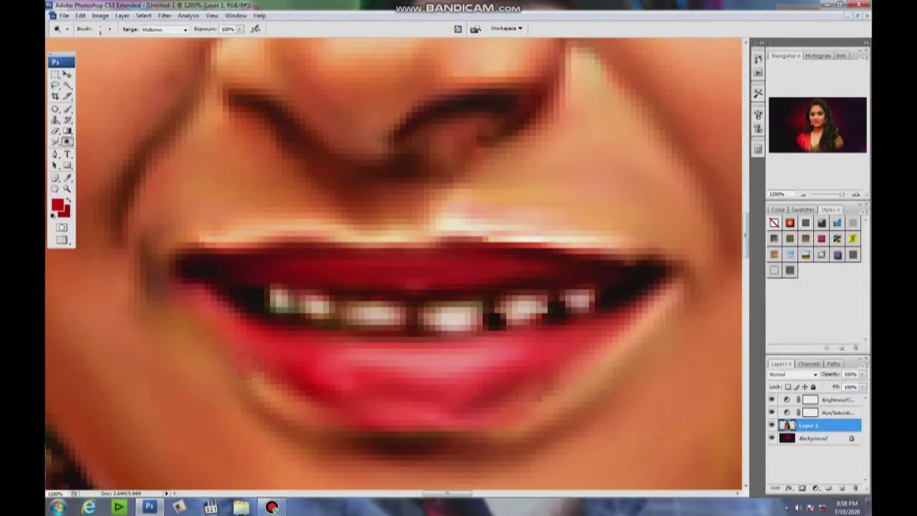
- Smudge the reddish-green tint off the upper lash line of the left eye
mouse_move(315, 107)
mouse_down()
mouse_move(315, 266)
mouse_move(240, 337)
mouse_up()
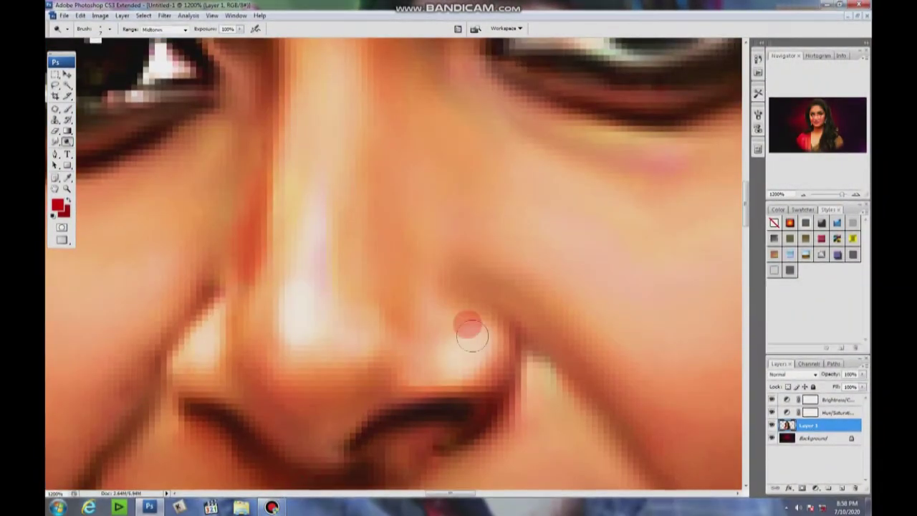
drag(286, 79, 248, 201)
drag(590, 344, 454, 262)
drag(379, 329, 368, 231)
drag(444, 250, 446, 144)
mouse_move(308, 401)
mouse_down()
mouse_move(304, 235)
mouse_move(215, 84)
mouse_up()
drag(415, 258, 454, 303)
drag(375, 86, 375, 334)
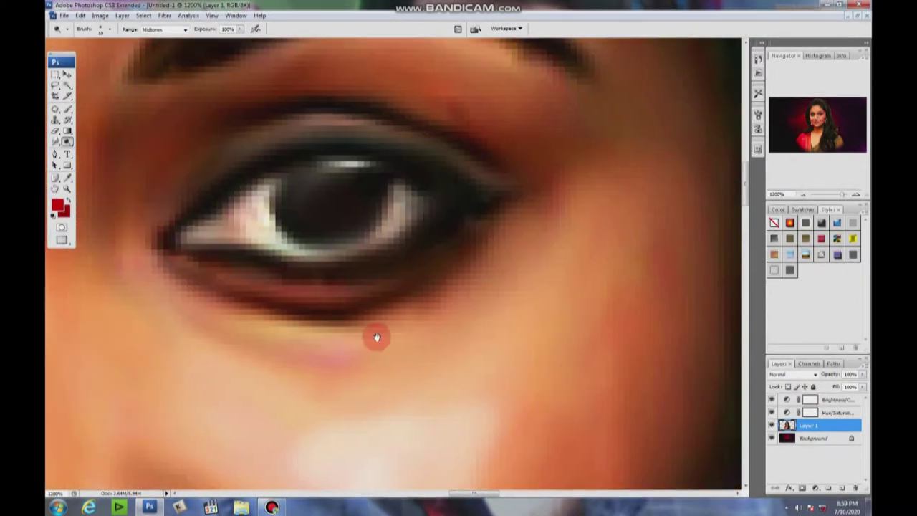
drag(260, 245, 325, 338)
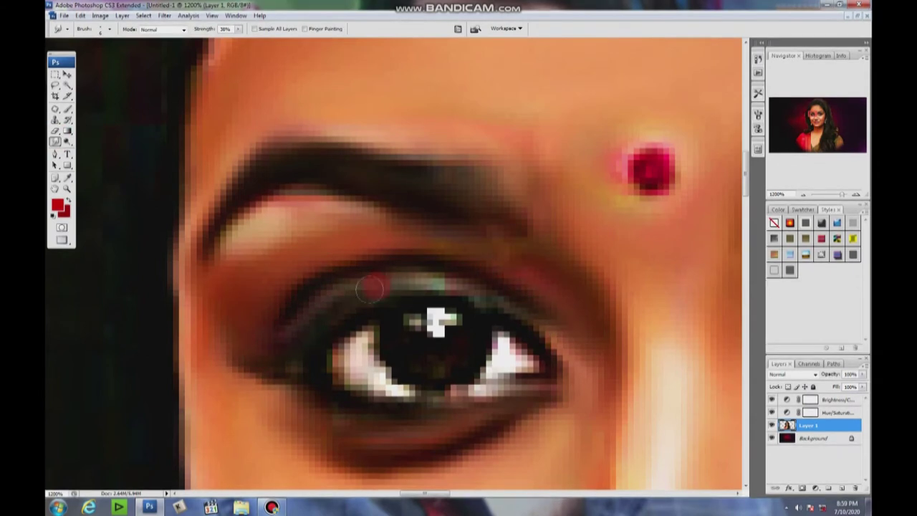
drag(370, 289, 541, 376)
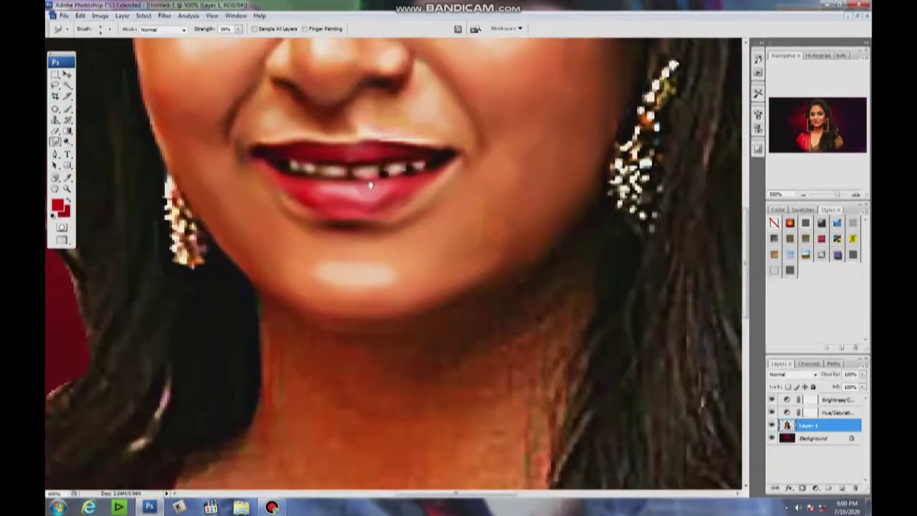
- Move the view from the eyes past the earring to the chin, neck and saree folds
drag(370, 185, 387, 335)
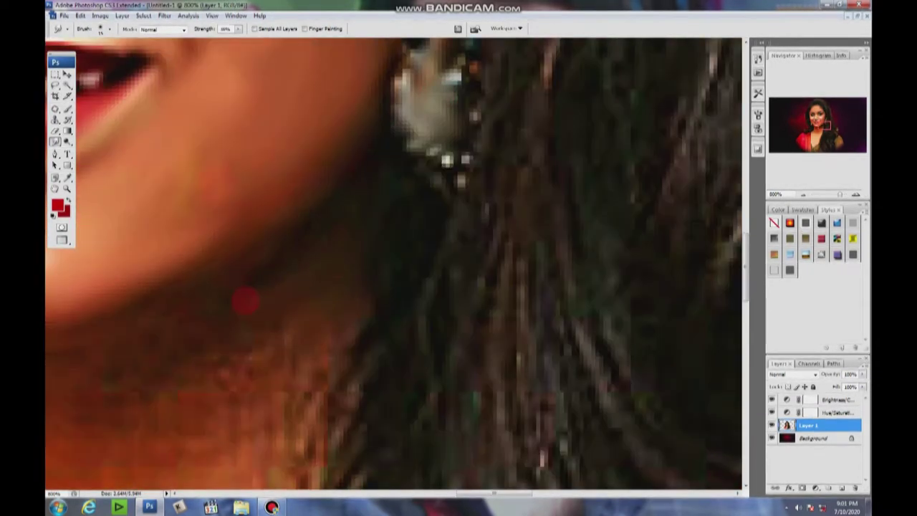
drag(246, 303, 420, 205)
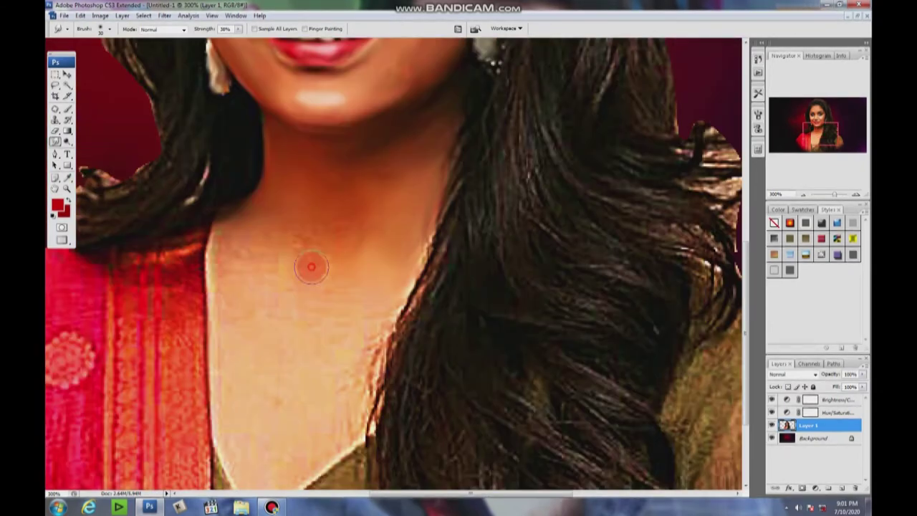
scroll(401, 266, down, 3)
scroll(401, 266, up, 3)
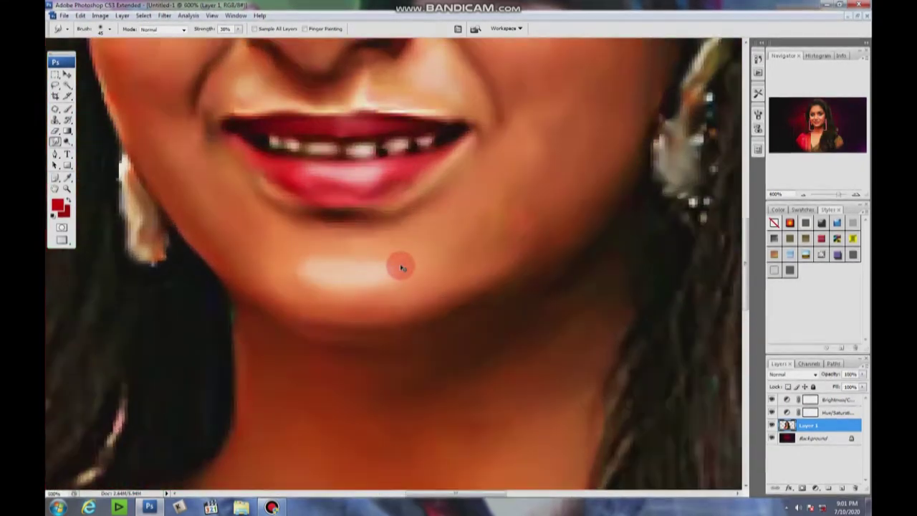
scroll(401, 266, up, 4)
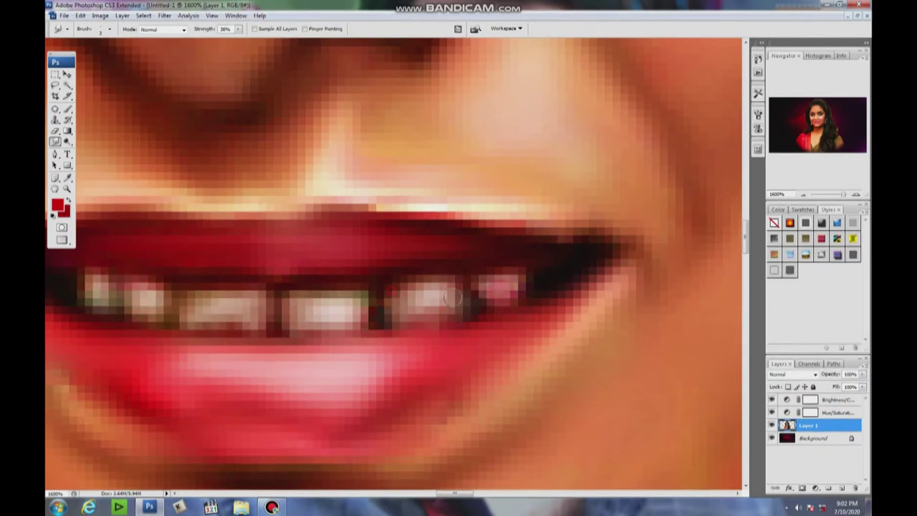
scroll(452, 296, down, 5)
scroll(519, 280, down, 1)
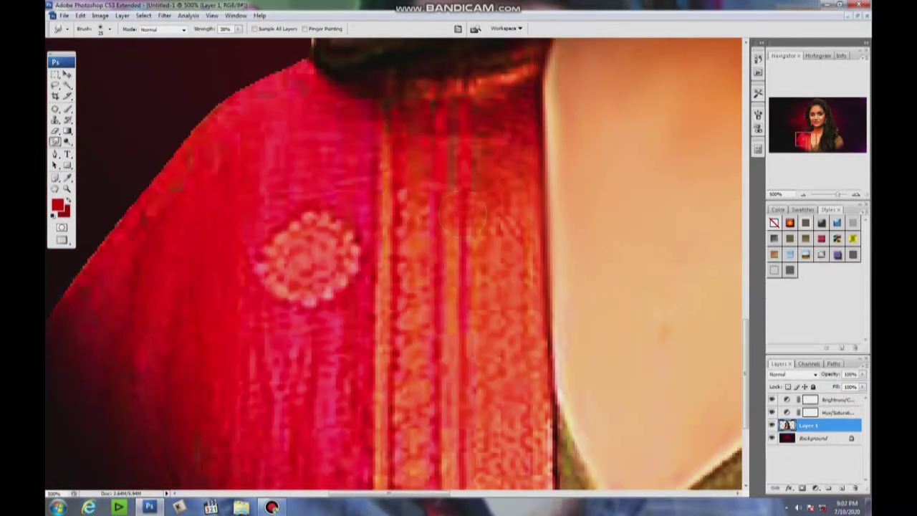
scroll(463, 214, up, 1)
scroll(401, 343, down, 3)
scroll(355, 476, down, 1)
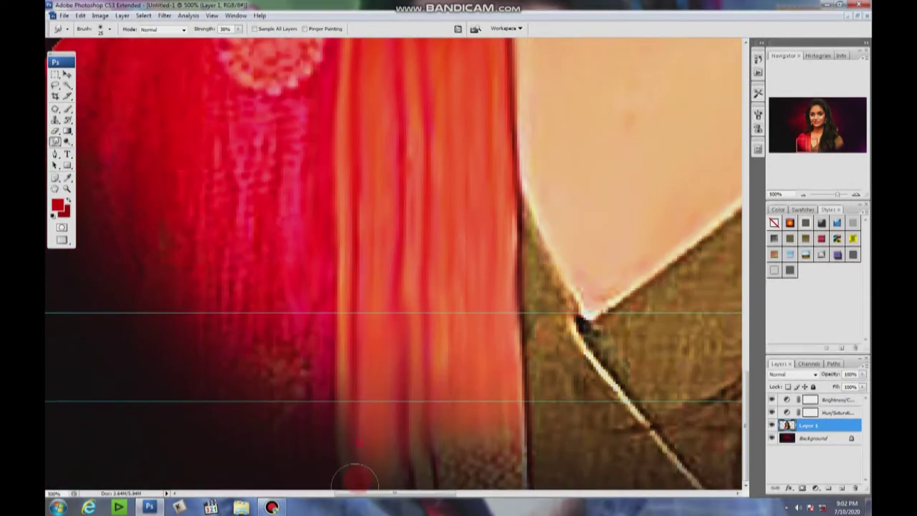
scroll(354, 476, up, 4)
scroll(276, 415, down, 4)
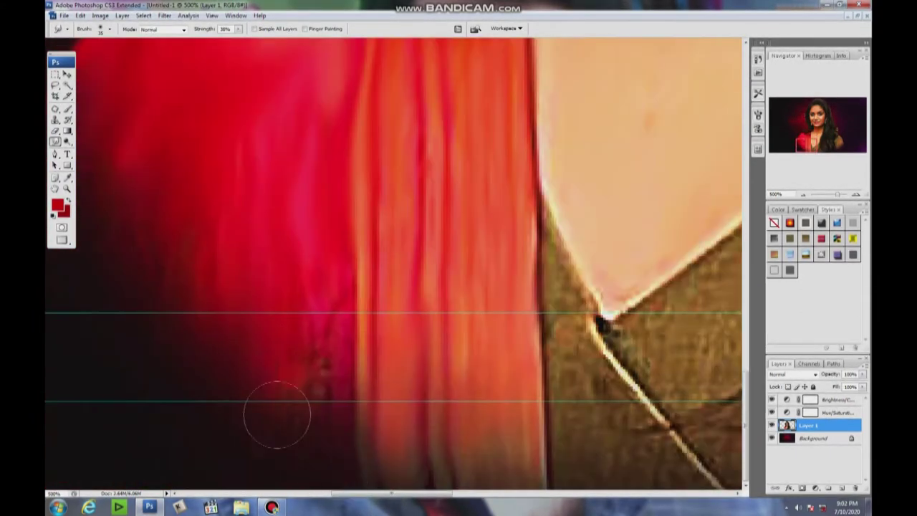
scroll(409, 475, right, 4)
scroll(371, 386, right, 3)
scroll(371, 387, down, 7)
scroll(423, 304, up, 4)
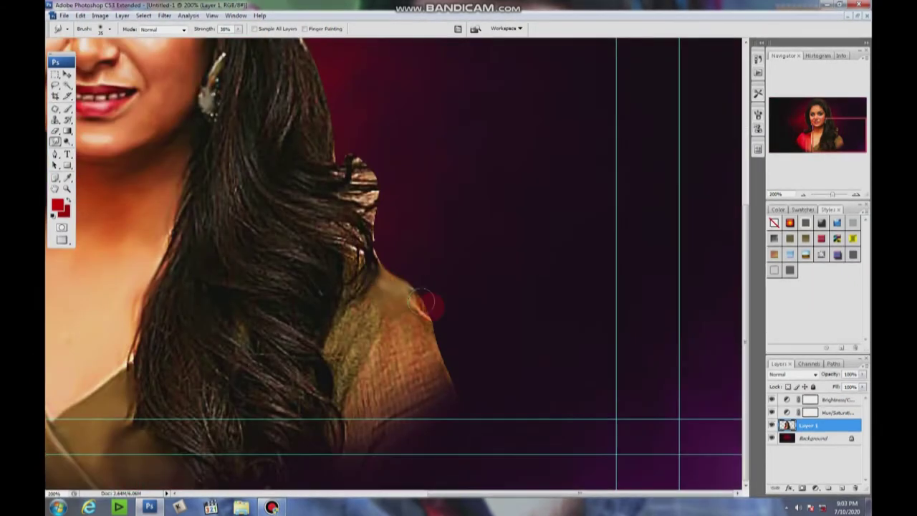
scroll(418, 419, up, 4)
scroll(286, 215, up, 2)
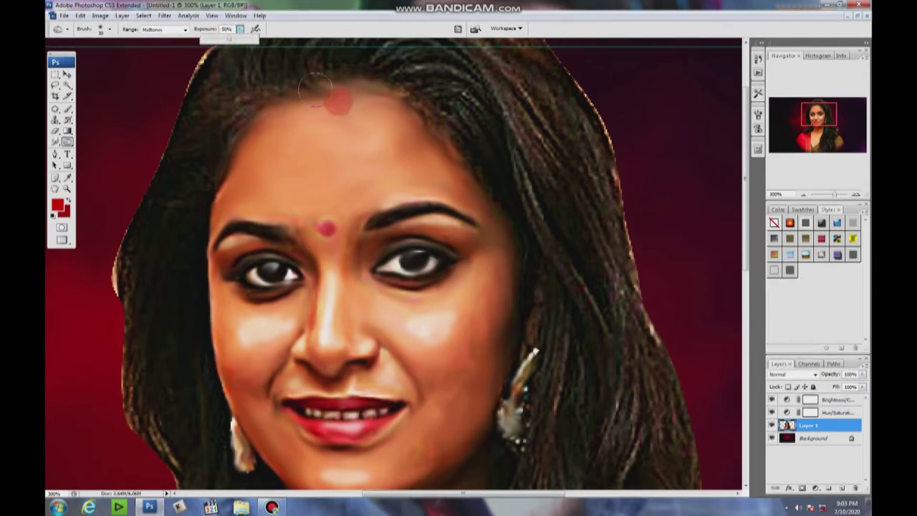
- Burn shadows into the forehead, eye area, chin and chest, then load the woman's outline selection
drag(313, 85, 272, 230)
scroll(396, 353, down, 3)
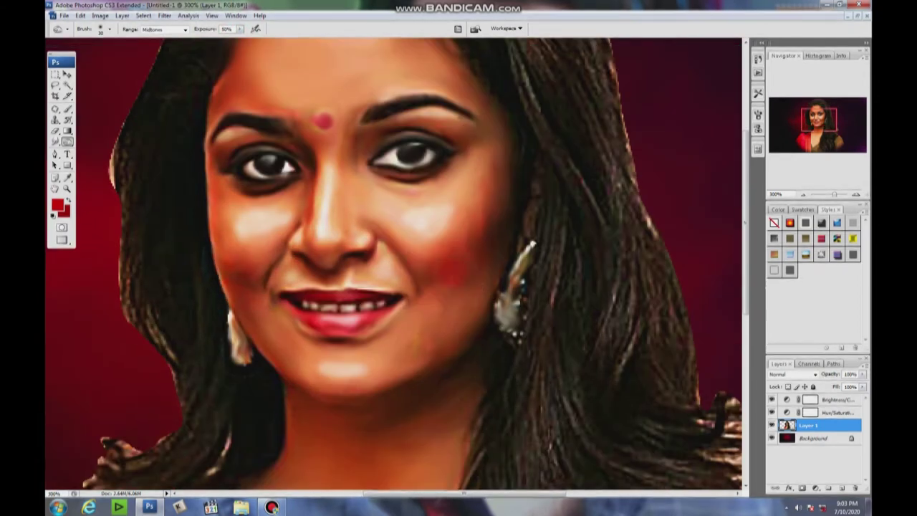
click(293, 350)
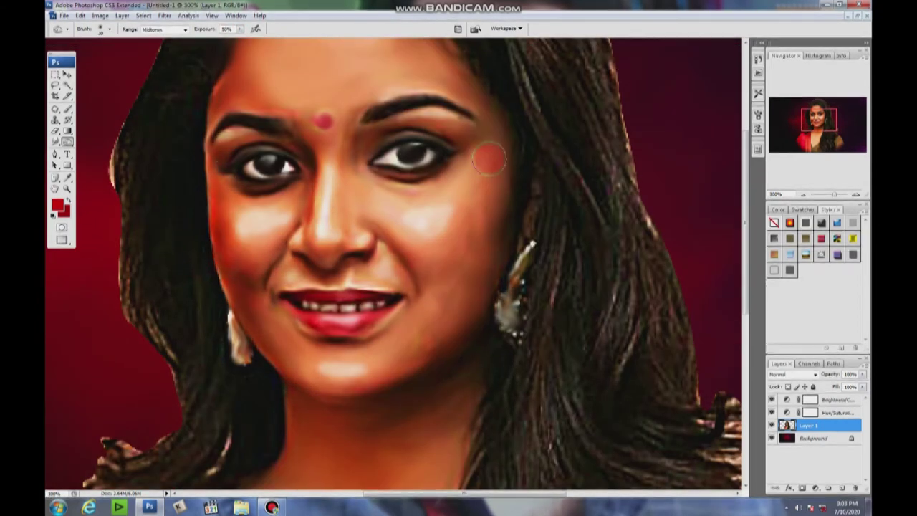
scroll(489, 159, down, 2)
scroll(491, 153, up, 1)
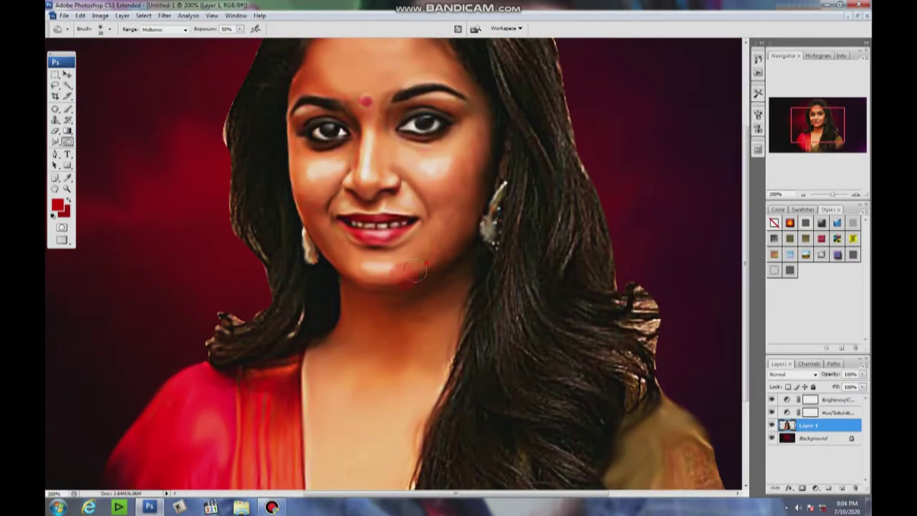
click(399, 362)
scroll(399, 362, down, 2)
scroll(581, 131, down, 2)
ctrl+click(787, 425)
- Paint green over both sides of the hair with the Brush at 27% opacity
key(b)
drag(249, 29, 213, 38)
scroll(417, 125, up, 2)
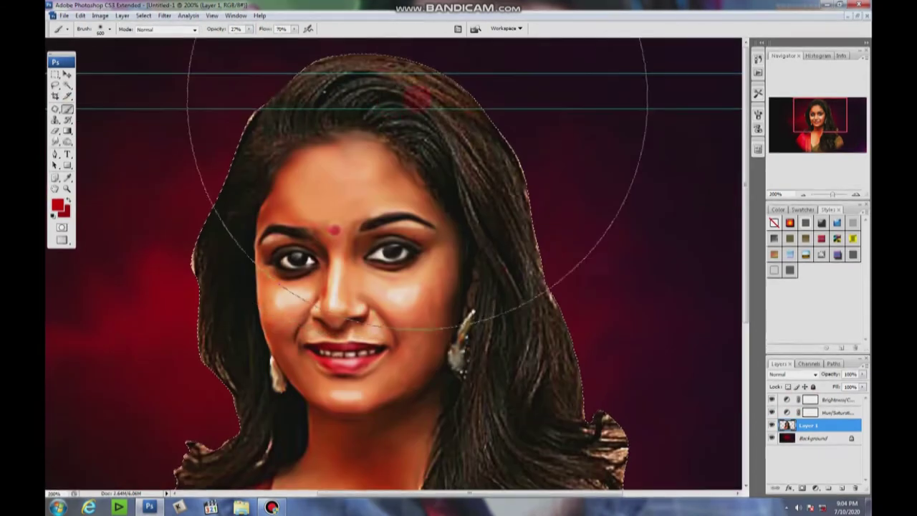
scroll(250, 129, down, 3)
scroll(250, 129, up, 3)
click(57, 205)
click(241, 254)
click(331, 162)
drag(402, 94, 516, 237)
scroll(410, 210, down, 1)
drag(308, 107, 279, 344)
scroll(280, 344, up, 1)
- Pick yellow as the foreground colour and switch to the Smudge tool
click(57, 205)
click(241, 279)
click(331, 162)
click(55, 142)
right_click(324, 107)
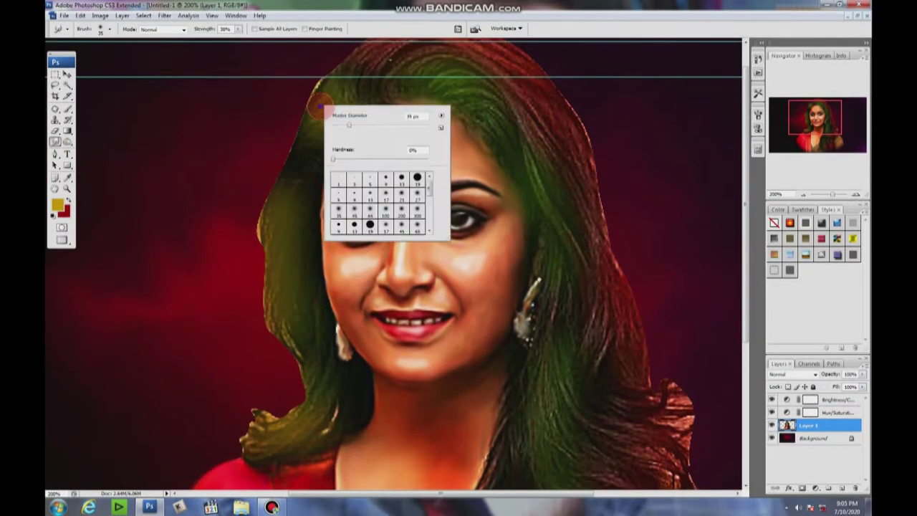
- Choose a soft brush and smudge the green hair into soft flowing strokes
double_click(376, 209)
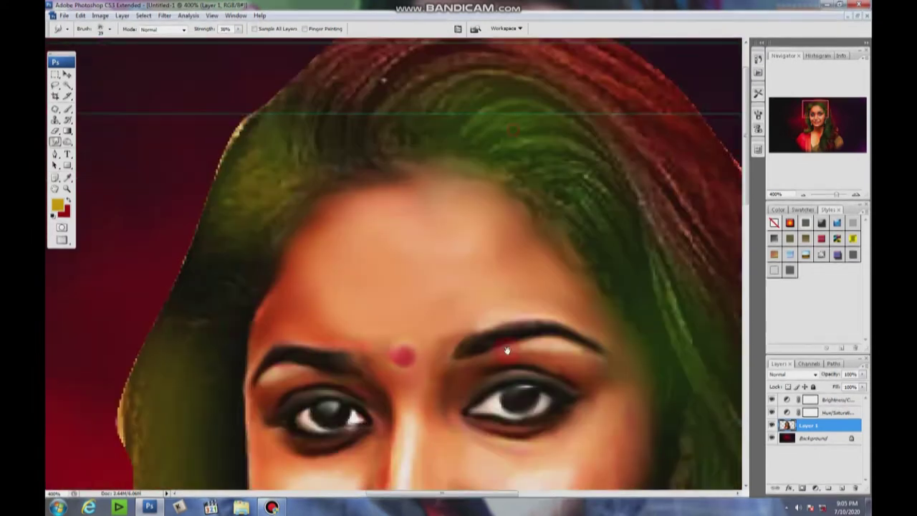
scroll(304, 229, up, 3)
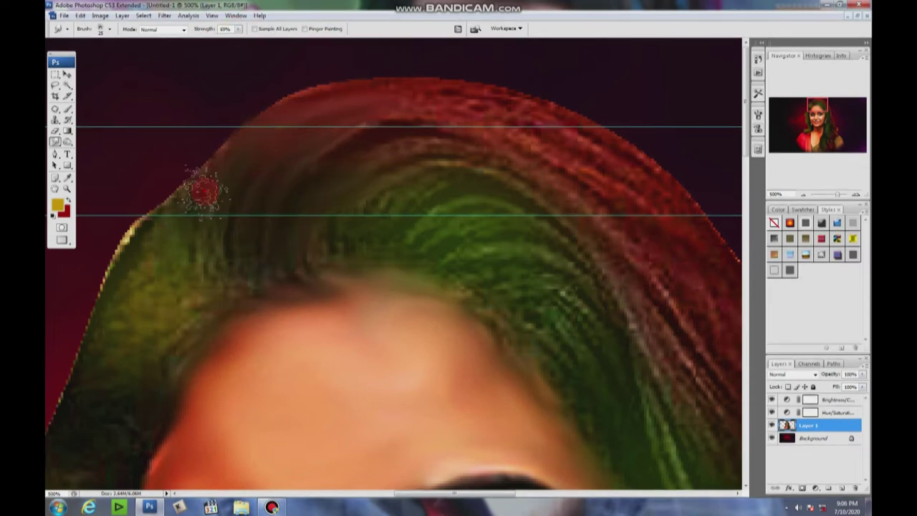
mouse_move(300, 104)
mouse_down()
mouse_move(317, 199)
mouse_move(359, 250)
mouse_move(502, 210)
mouse_move(648, 408)
mouse_move(596, 278)
mouse_up()
- Push the red curls outward into wispy strokes, then view the whole portrait
mouse_move(444, 208)
mouse_down()
mouse_move(430, 160)
mouse_move(335, 369)
mouse_up()
mouse_move(414, 371)
mouse_down()
mouse_move(383, 437)
mouse_move(362, 277)
mouse_move(213, 311)
mouse_move(361, 154)
mouse_up()
drag(437, 236, 452, 297)
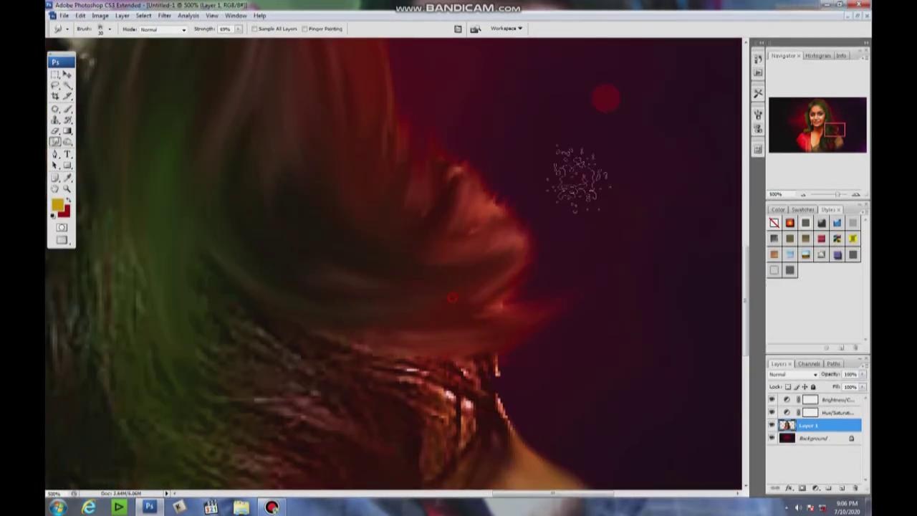
mouse_move(326, 247)
mouse_down()
mouse_move(447, 423)
mouse_move(369, 205)
mouse_move(420, 277)
mouse_move(349, 327)
mouse_move(403, 205)
mouse_move(270, 123)
mouse_move(343, 494)
mouse_move(389, 492)
mouse_move(292, 114)
mouse_up()
key(ctrl+0)
scroll(402, 194, up, 5)
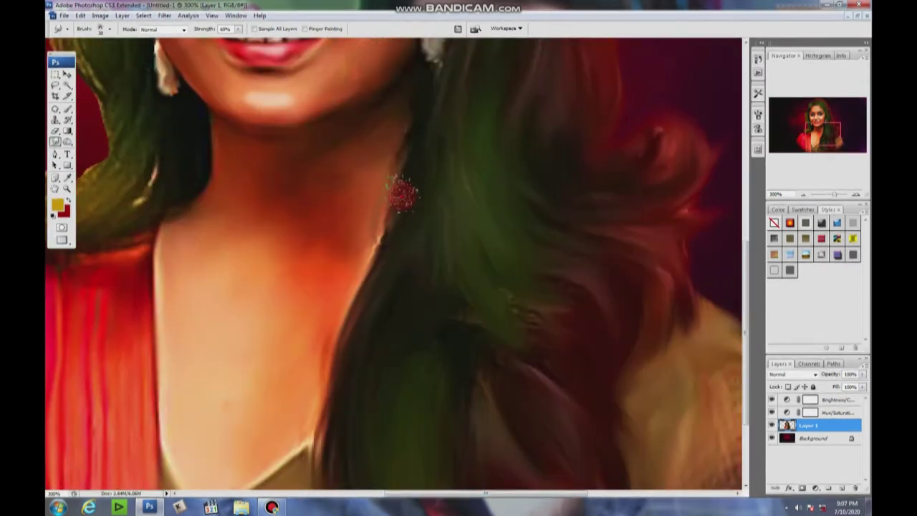
scroll(446, 293, down, 3)
drag(446, 293, 420, 466)
scroll(244, 147, up, 4)
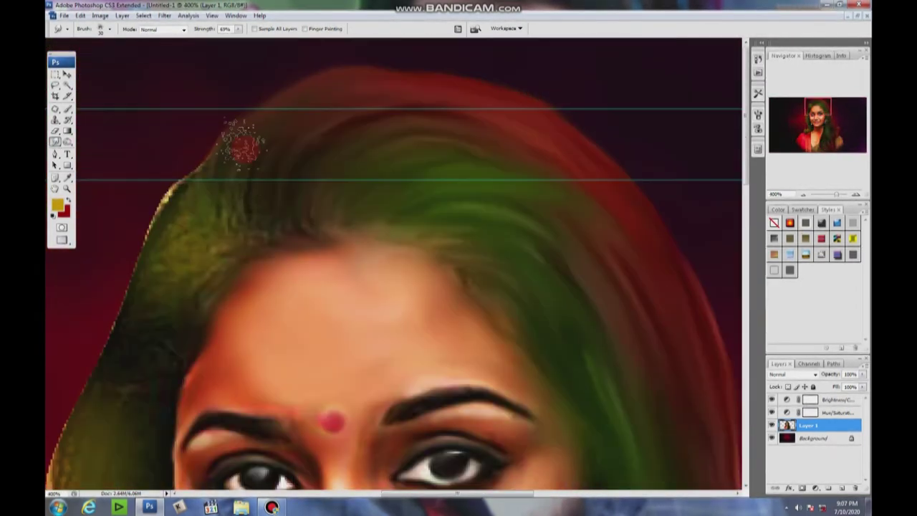
drag(173, 212, 352, 267)
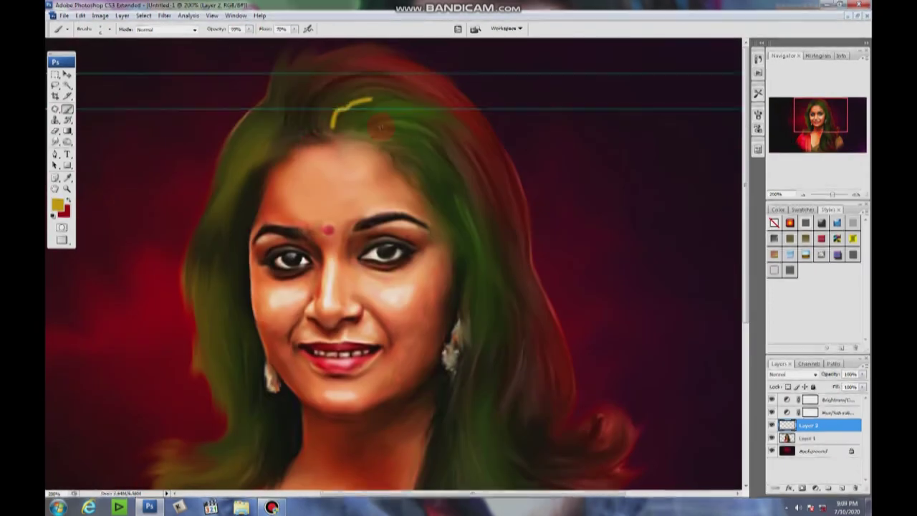
- Draw freehand paths along the hair down to the neck with the Freeform Pen
click(80, 164)
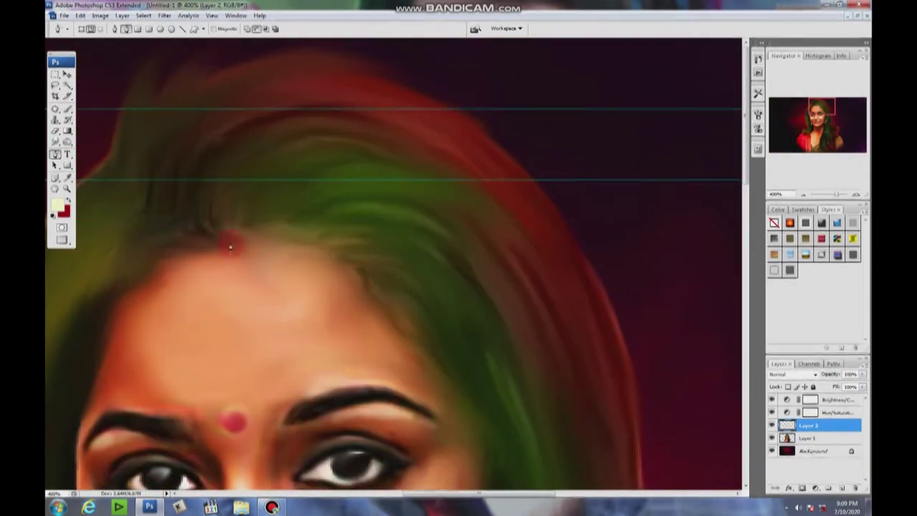
scroll(401, 272, left, 3)
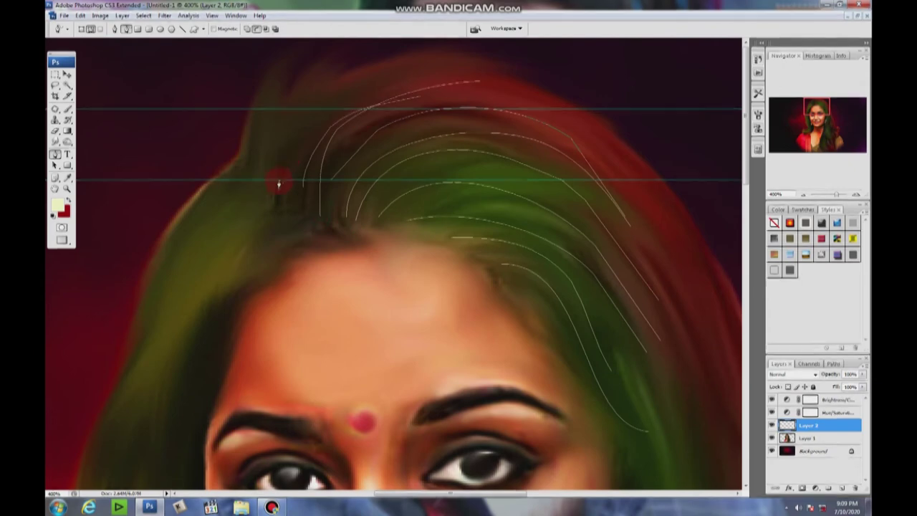
drag(650, 260, 355, 122)
drag(411, 419, 298, 190)
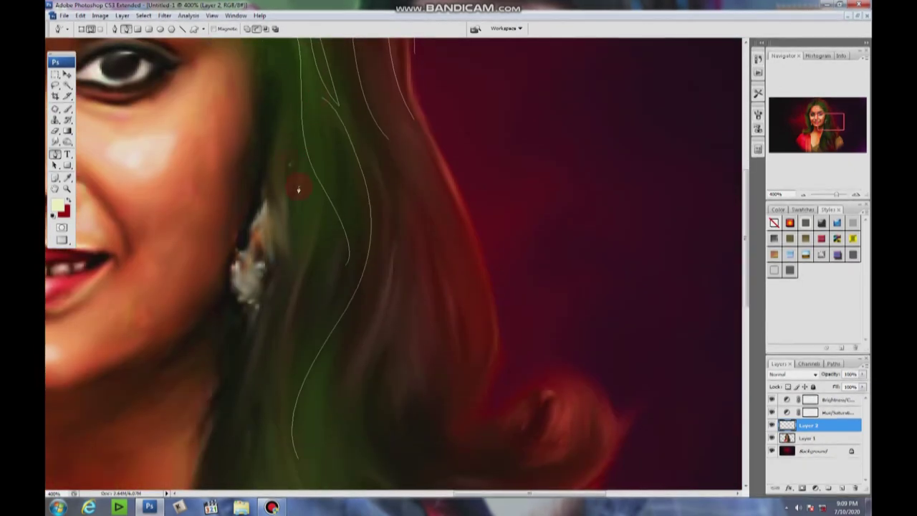
drag(219, 481, 308, 54)
mouse_move(541, 350)
mouse_down()
mouse_move(364, 352)
mouse_move(263, 409)
mouse_move(387, 414)
mouse_move(342, 308)
mouse_move(477, 328)
mouse_move(382, 167)
mouse_move(528, 164)
mouse_up()
key(ctrl+minus)
key(ctrl+0)
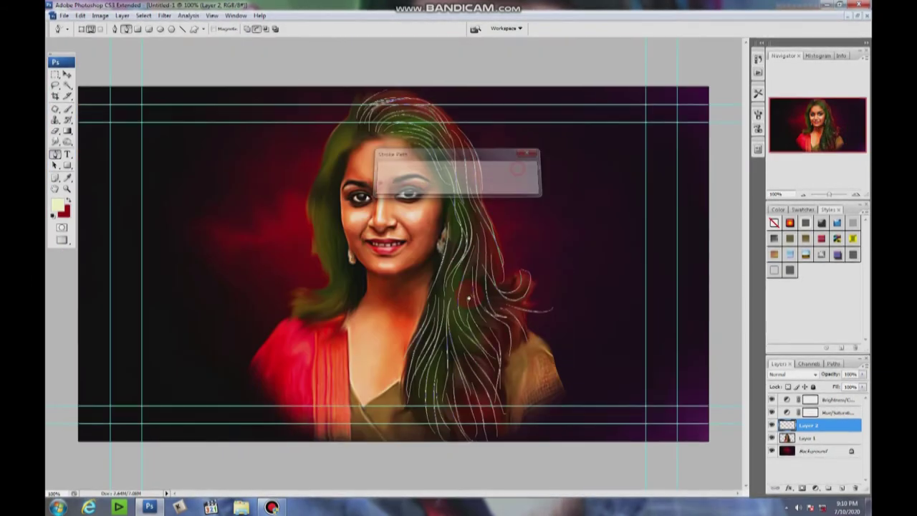
key(ctrl+plus)
key(ctrl+plus)
key(ctrl+plus)
key(ctrl+plus)
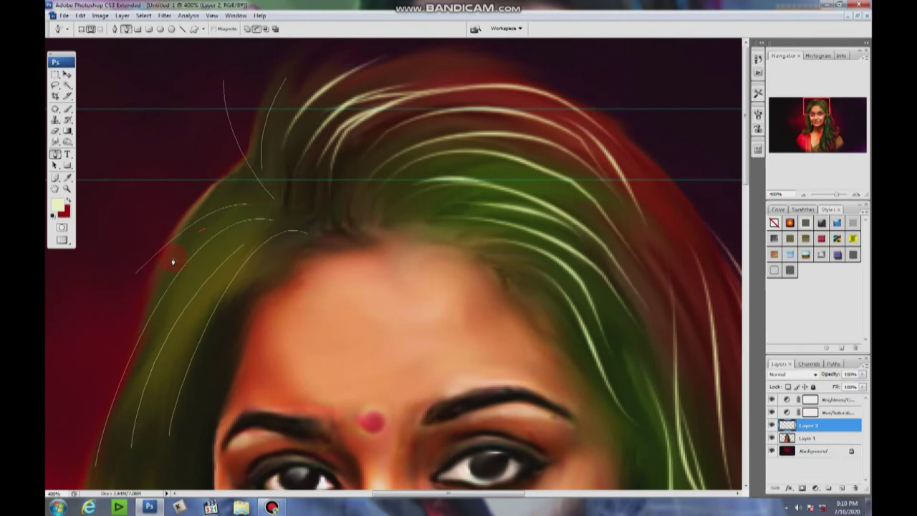
- Stroke the hair paths with the brush to create pale-yellow light strands on Layer 2
drag(173, 262, 206, 85)
drag(322, 402, 285, 263)
drag(100, 438, 285, 236)
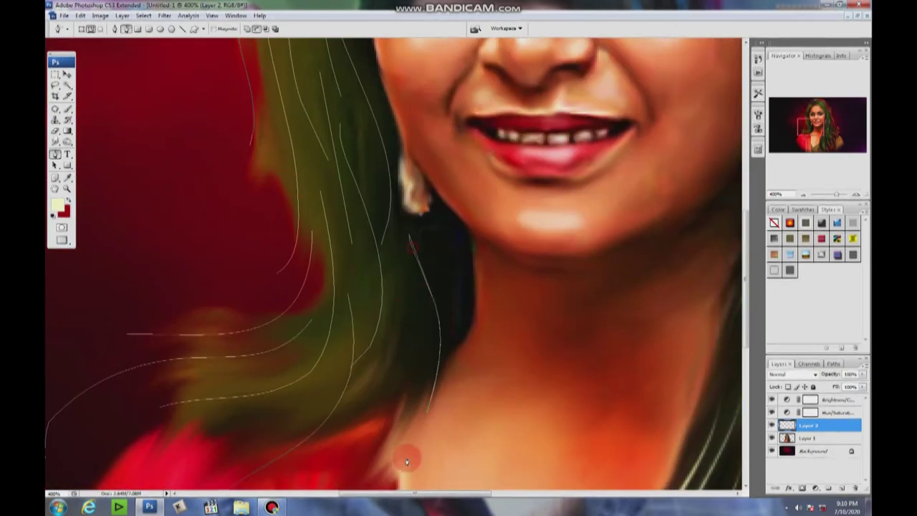
click(403, 323)
key(ctrl+0)
key(ctrl+plus)
key(ctrl+plus)
click(806, 425)
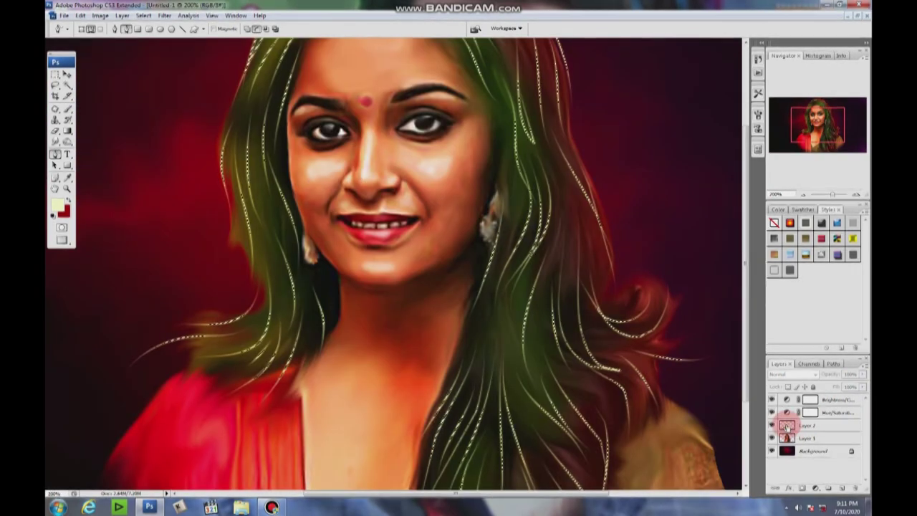
key(ctrl+minus)
- Pick magenta as the brush colour and select the hair strand layer for tinting
key(b)
click(58, 205)
click(241, 190)
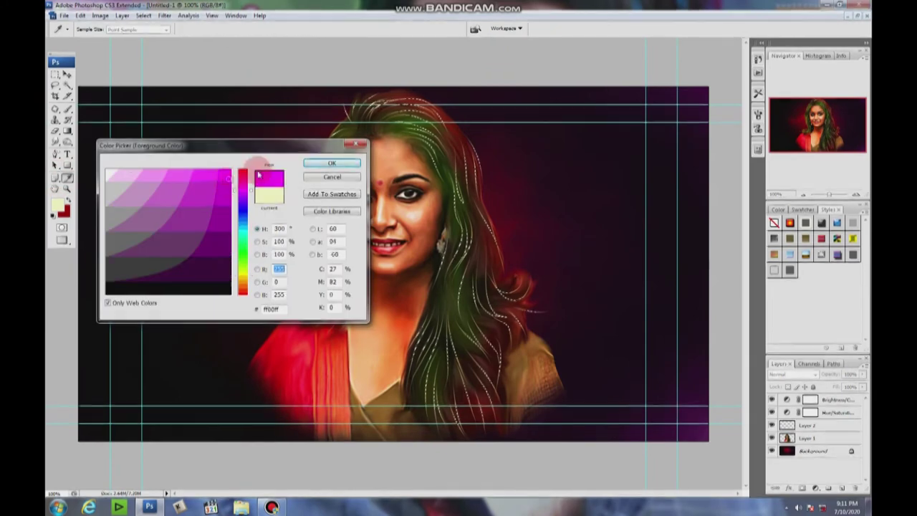
click(317, 162)
click(806, 425)
key(ctrl+plus)
scroll(398, 143, up, 3)
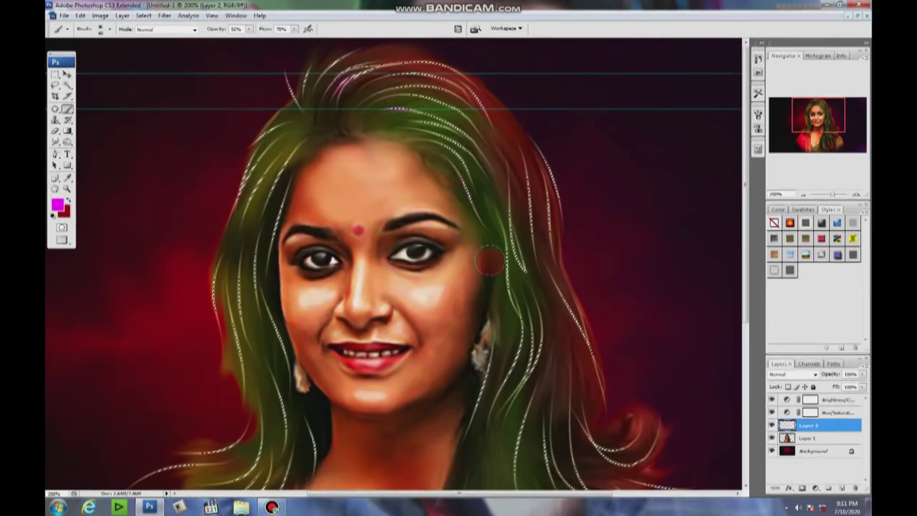
scroll(490, 262, down, 2)
scroll(490, 262, down, 3)
scroll(490, 262, up, 5)
scroll(490, 262, down, 5)
click(57, 206)
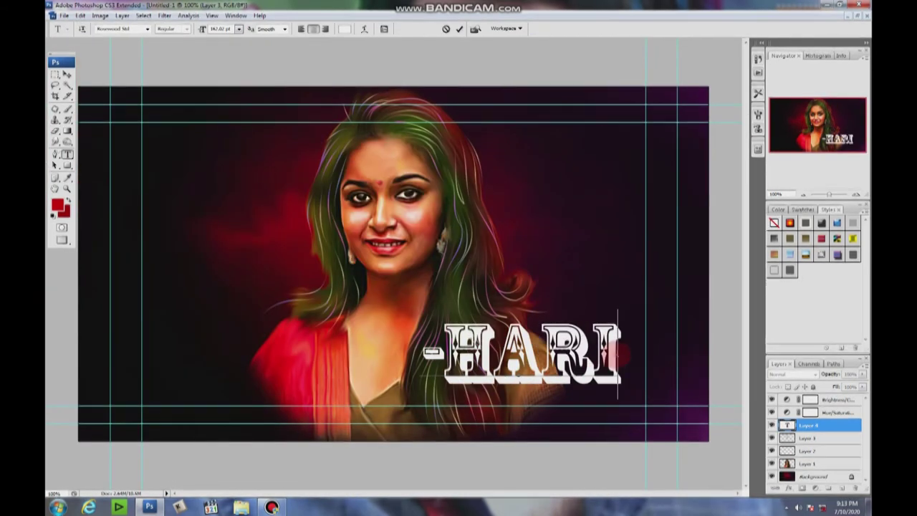
- Commit the resized '-hari' signature and open Save As with Ctrl+Shift+S
key(Return)
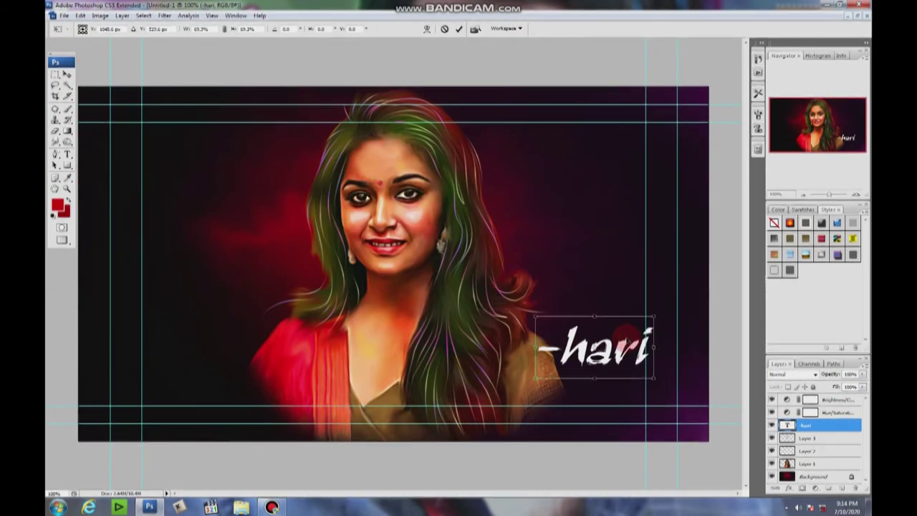
key(ctrl+shift+s)
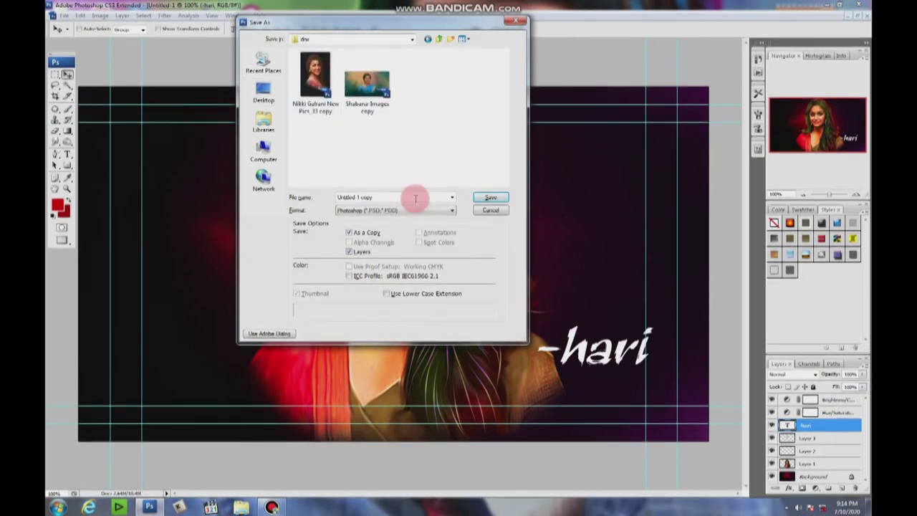